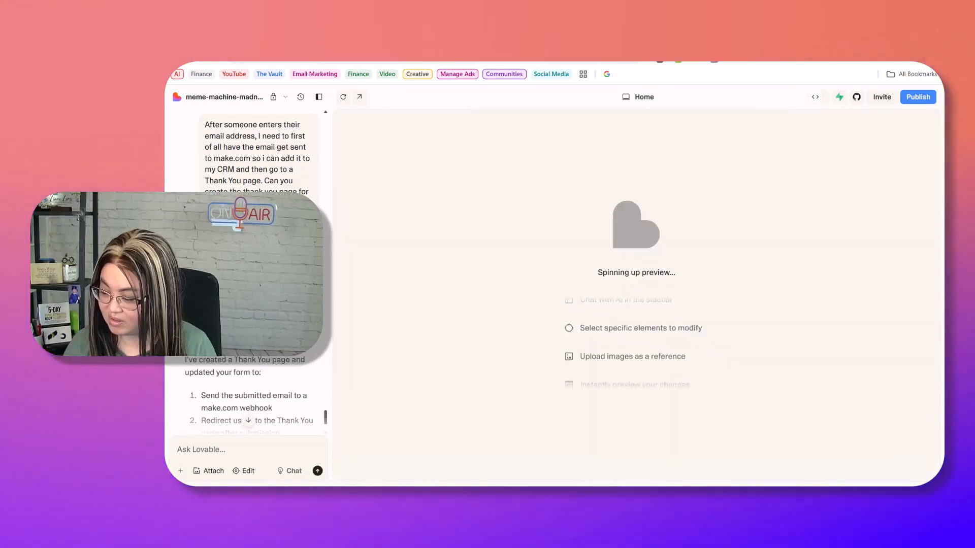
- Switch from Lovable to the Netlify site dashboard
{"action": "left_click", "coordinate": [705, 62]}
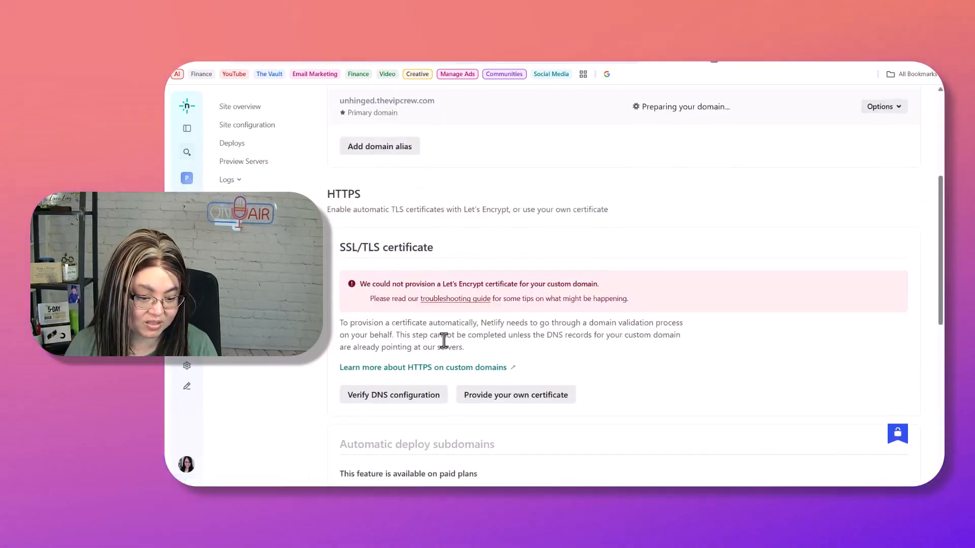
- Open the DNS panel for unhinged.thevipcrew.com from its Production domains options menu
{"action": "scroll", "coordinate": [445, 338], "scroll_direction": "down", "scroll_amount": 3}
{"action": "scroll", "coordinate": [471, 294], "scroll_direction": "down", "scroll_amount": 3}
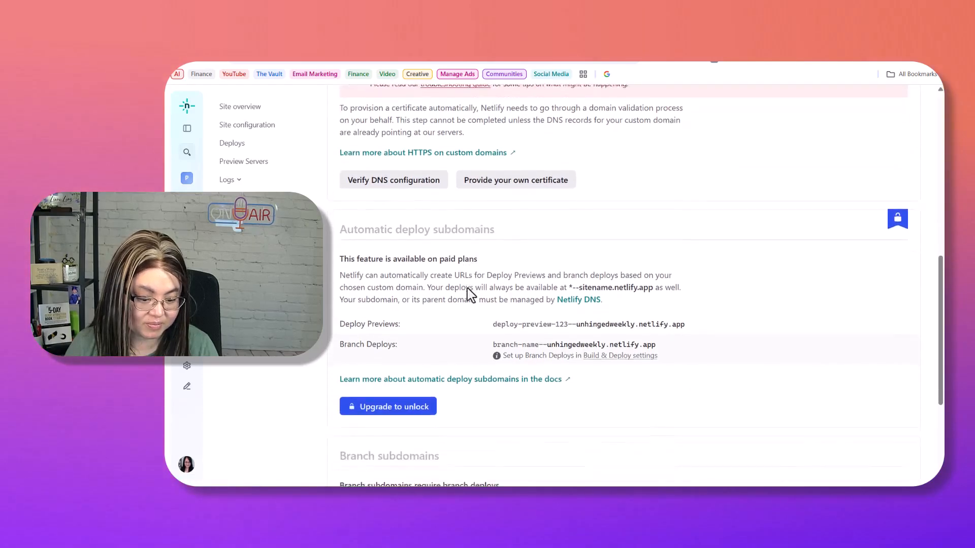
{"action": "scroll", "coordinate": [467, 231], "scroll_direction": "up", "scroll_amount": 9}
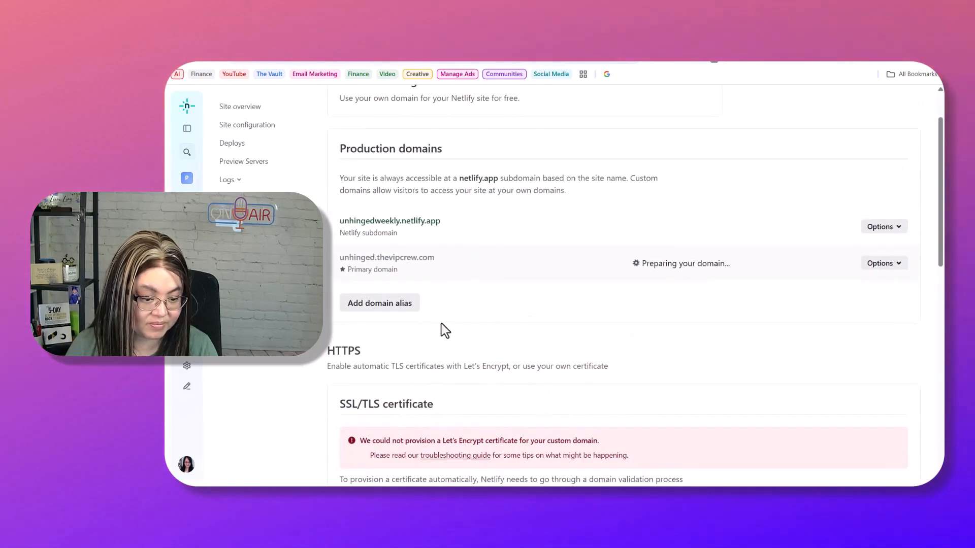
{"action": "left_click", "coordinate": [894, 265]}
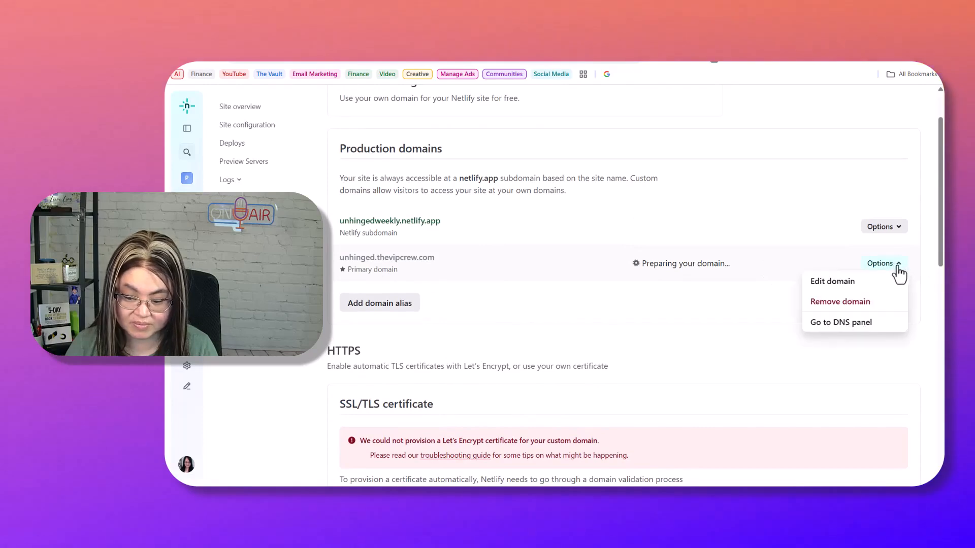
{"action": "left_click", "coordinate": [832, 282]}
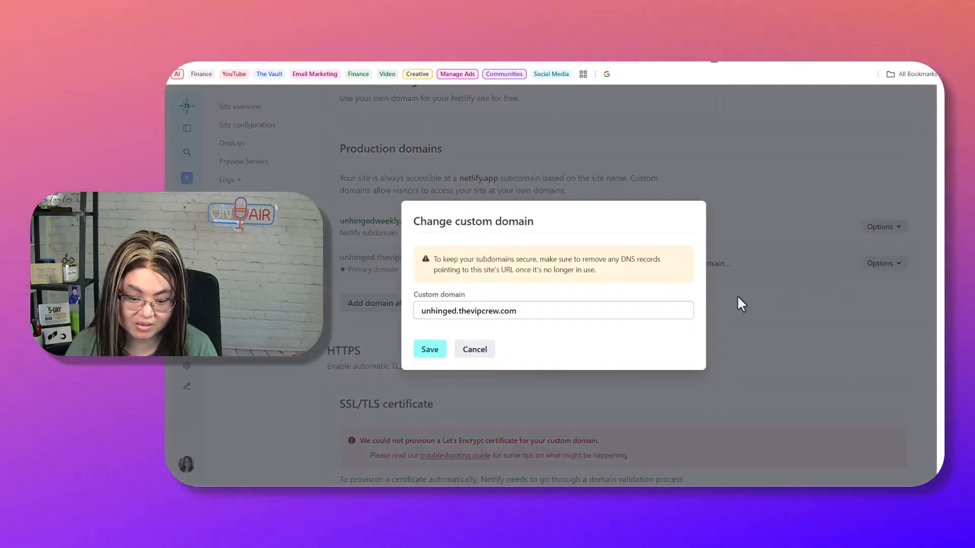
{"action": "left_click", "coordinate": [477, 348]}
{"action": "left_click", "coordinate": [885, 269]}
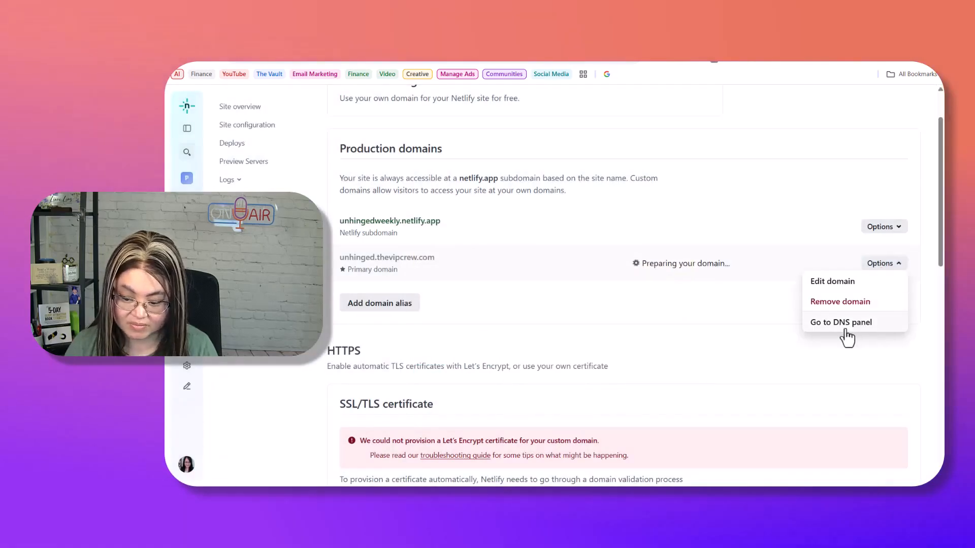
{"action": "left_click", "coordinate": [843, 329]}
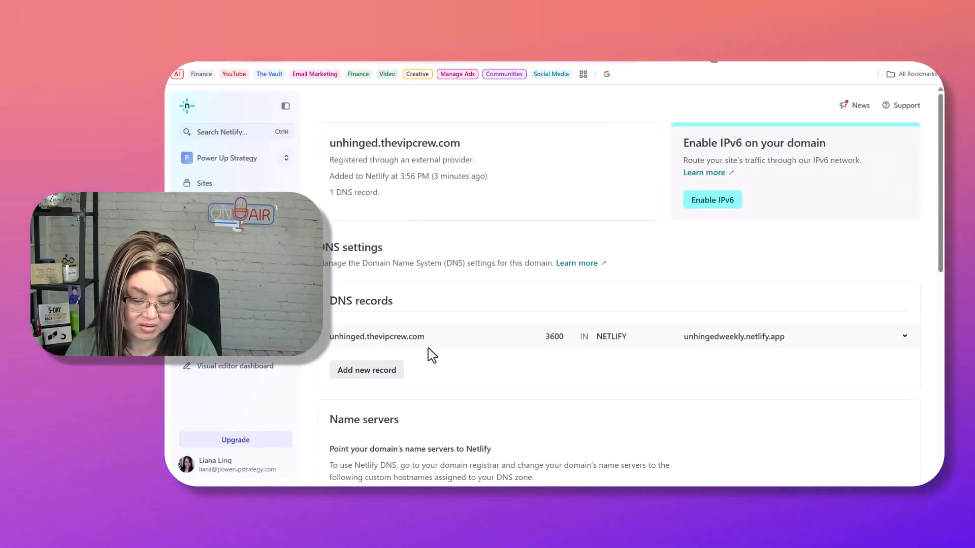
- Delete the NETLIFY record pointing to unhingedweekly.netlify.app from the zone
{"action": "scroll", "coordinate": [439, 370], "scroll_direction": "down", "scroll_amount": 1}
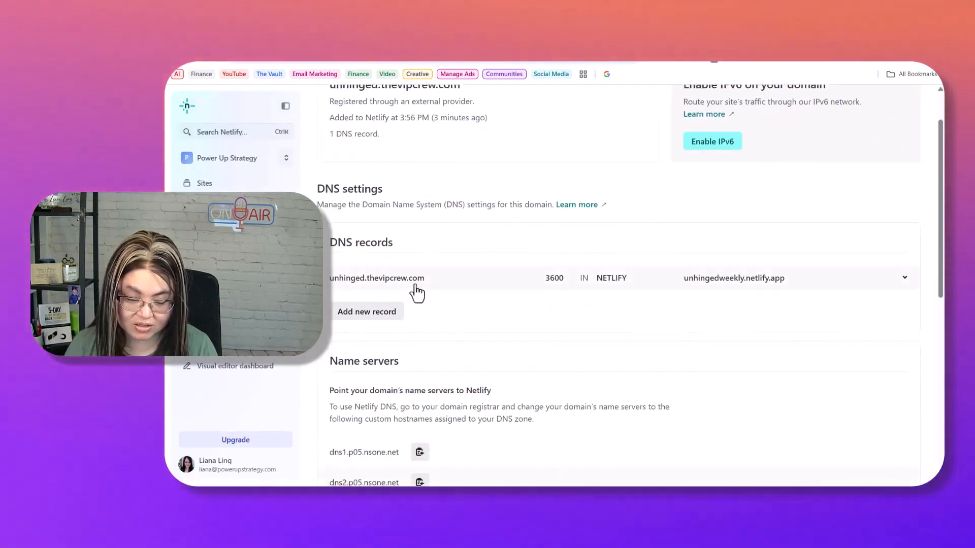
{"action": "left_click", "coordinate": [446, 292]}
{"action": "left_click_drag", "start_coordinate": [460, 303], "coordinate": [369, 303]}
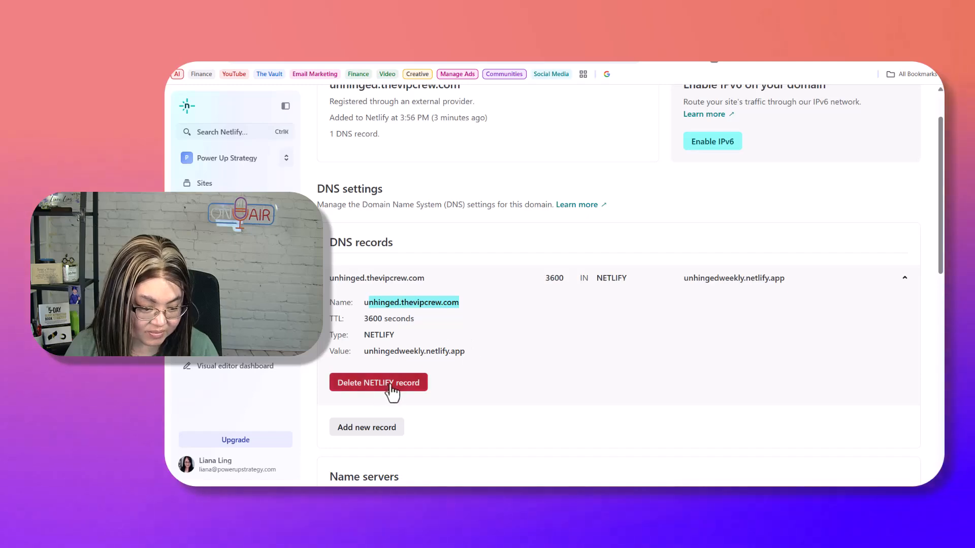
{"action": "left_click", "coordinate": [388, 384]}
{"action": "left_click", "coordinate": [440, 332]}
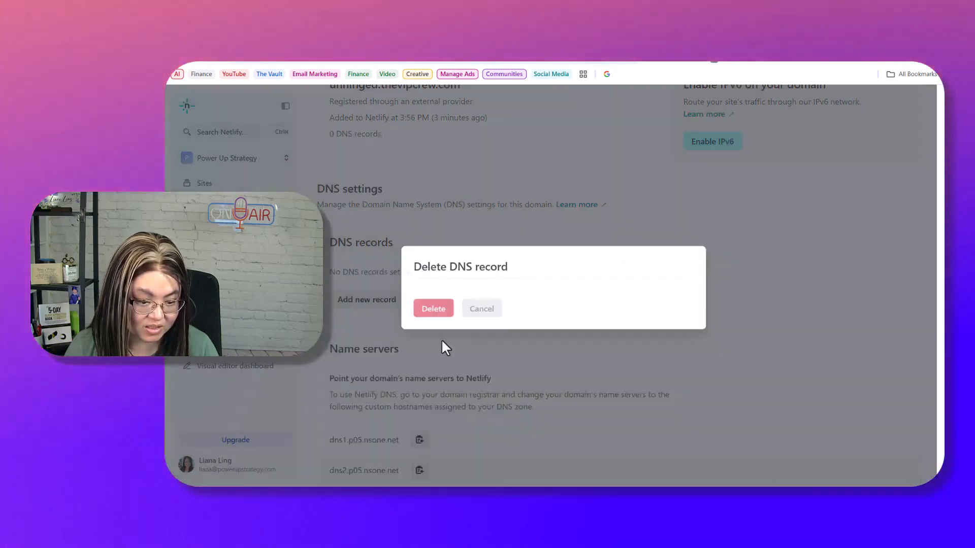
- Scroll through the zone to check it now lists no DNS records
{"action": "scroll", "coordinate": [492, 229], "scroll_direction": "up", "scroll_amount": 2}
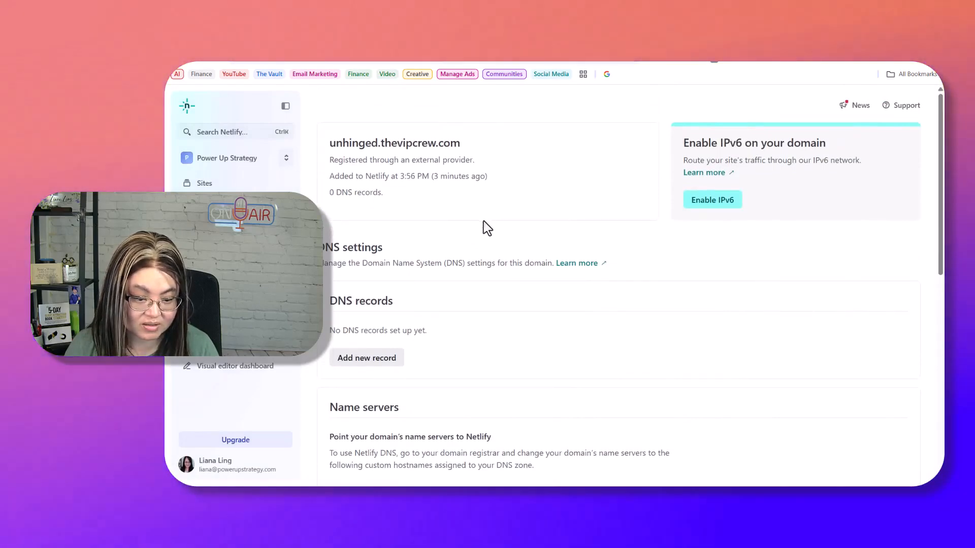
{"action": "scroll", "coordinate": [435, 215], "scroll_direction": "down", "scroll_amount": 1}
{"action": "scroll", "coordinate": [436, 215], "scroll_direction": "down", "scroll_amount": 6}
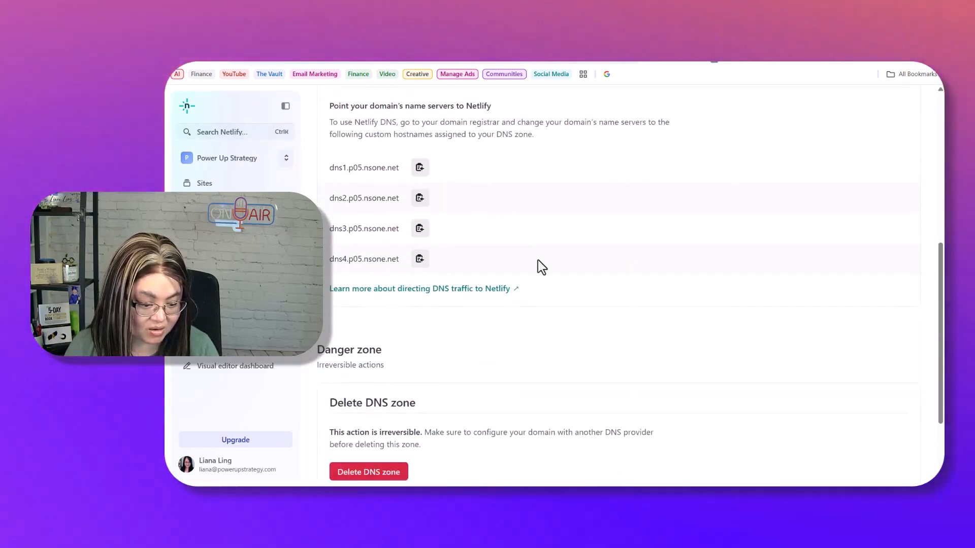
{"action": "scroll", "coordinate": [538, 266], "scroll_direction": "down", "scroll_amount": 2}
{"action": "scroll", "coordinate": [569, 186], "scroll_direction": "up", "scroll_amount": 3}
{"action": "scroll", "coordinate": [569, 186], "scroll_direction": "up", "scroll_amount": 6}
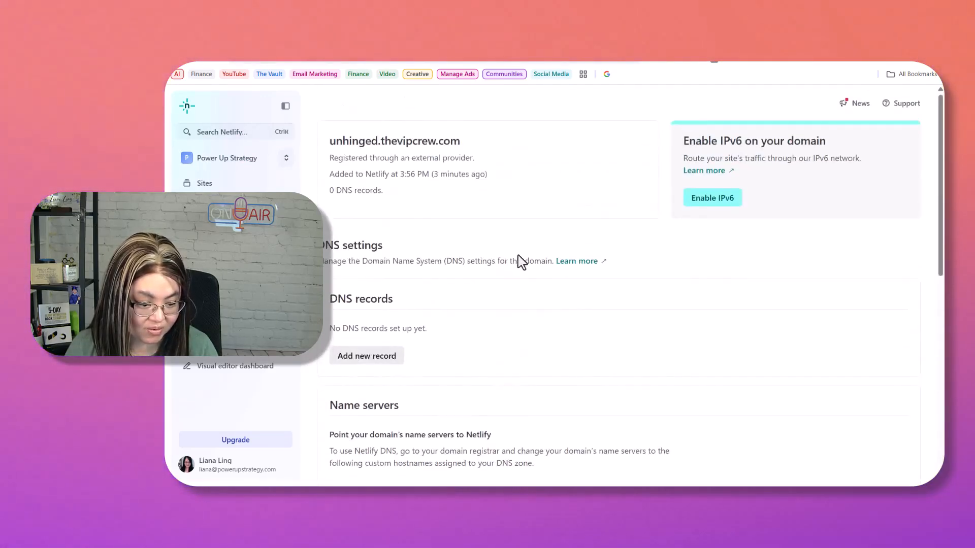
- Go back to the domains list and reopen the unhinged.thevipcrew.com DNS settings
{"action": "left_click", "coordinate": [213, 244]}
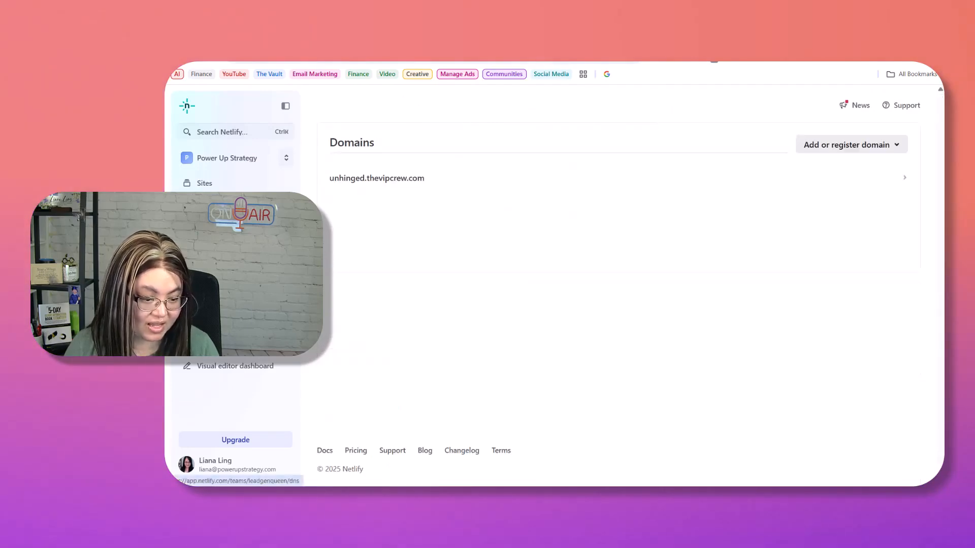
{"action": "left_click", "coordinate": [883, 194]}
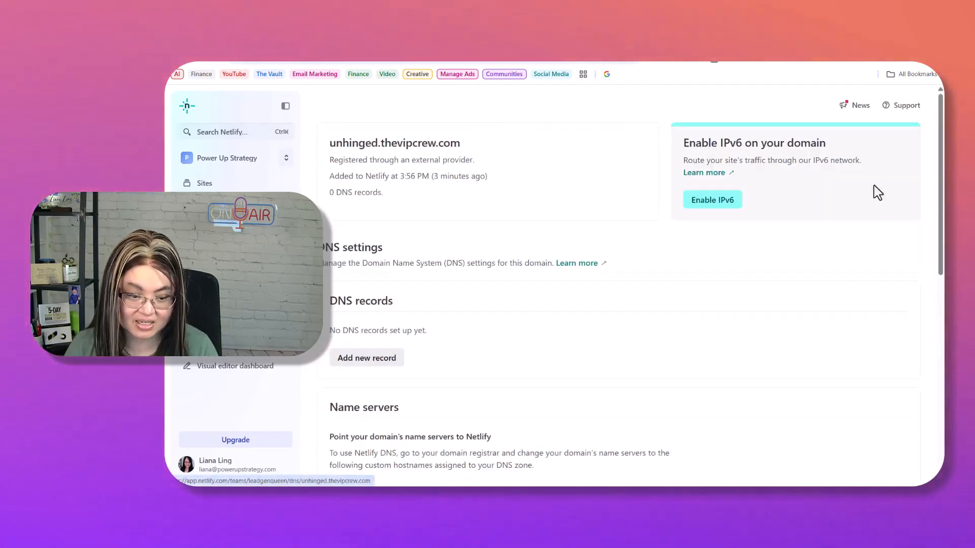
{"action": "scroll", "coordinate": [434, 316], "scroll_direction": "down", "scroll_amount": 1}
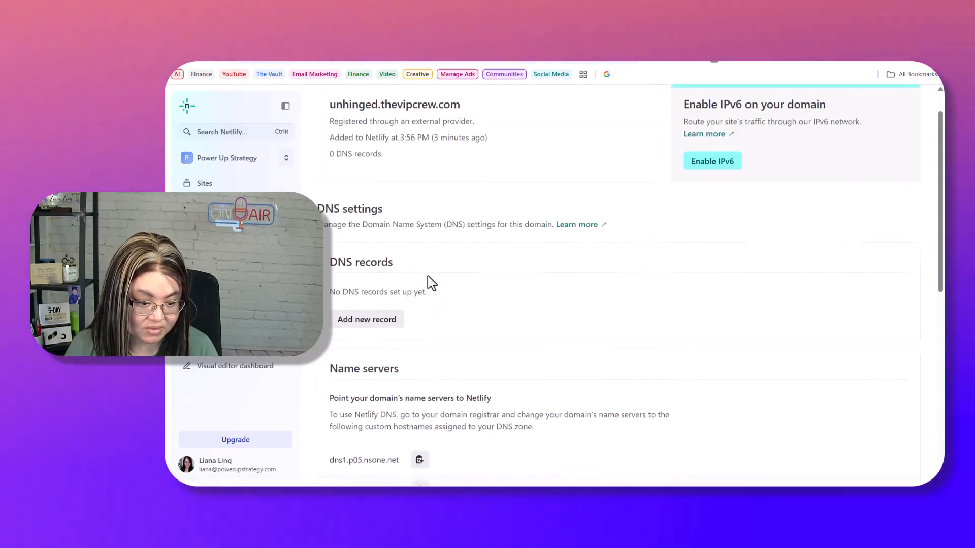
{"action": "scroll", "coordinate": [445, 277], "scroll_direction": "up", "scroll_amount": 1}
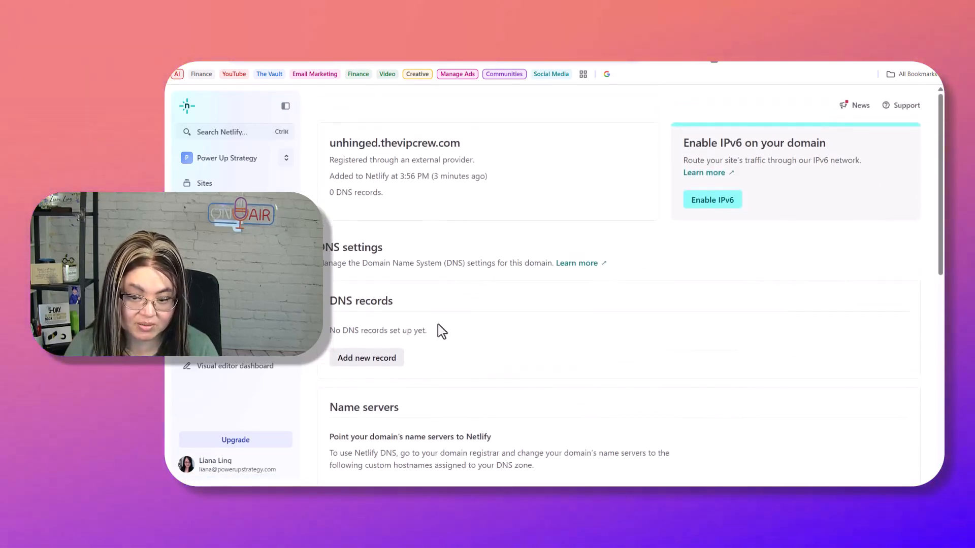
{"action": "scroll", "coordinate": [434, 318], "scroll_direction": "down", "scroll_amount": 5}
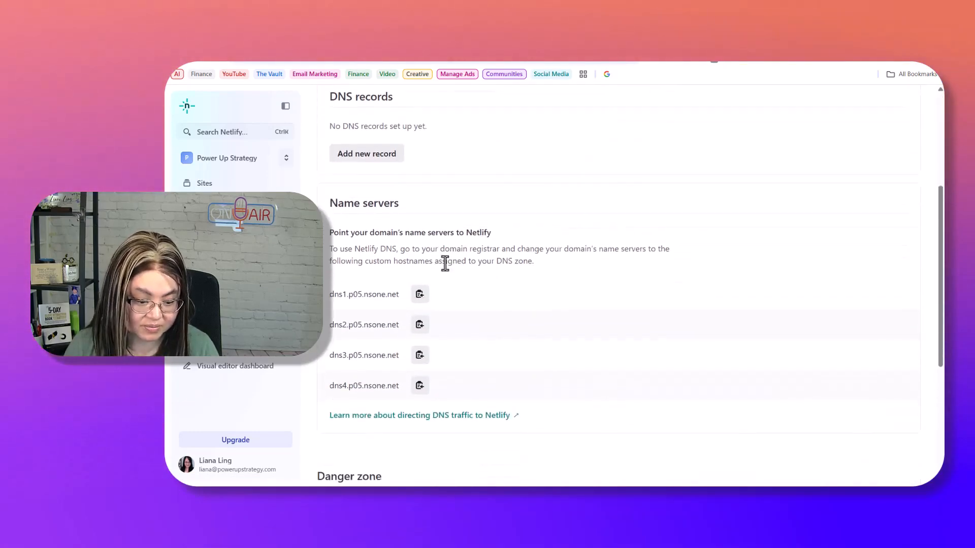
{"action": "scroll", "coordinate": [485, 321], "scroll_direction": "down", "scroll_amount": 4}
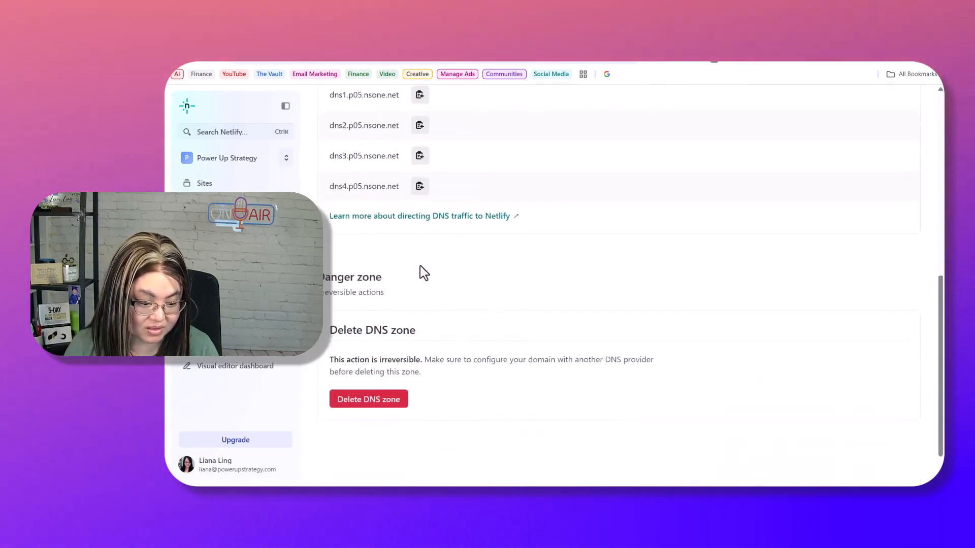
{"action": "scroll", "coordinate": [456, 262], "scroll_direction": "down", "scroll_amount": 1}
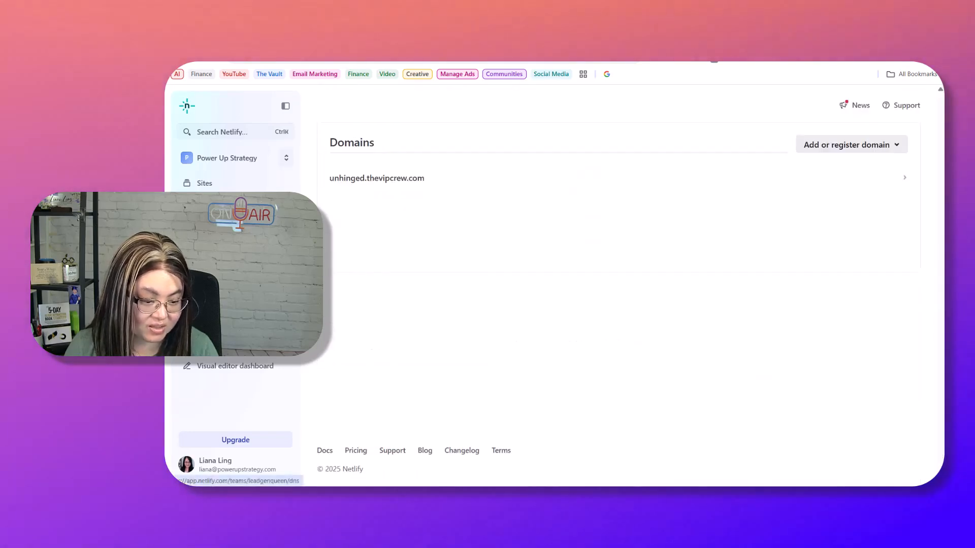
{"action": "left_click", "coordinate": [903, 186]}
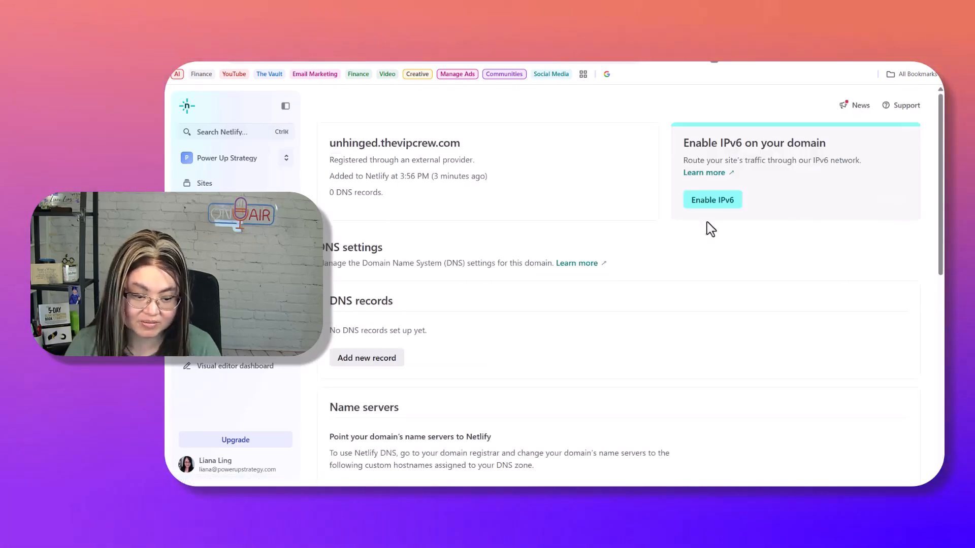
{"action": "scroll", "coordinate": [473, 348], "scroll_direction": "down", "scroll_amount": 7}
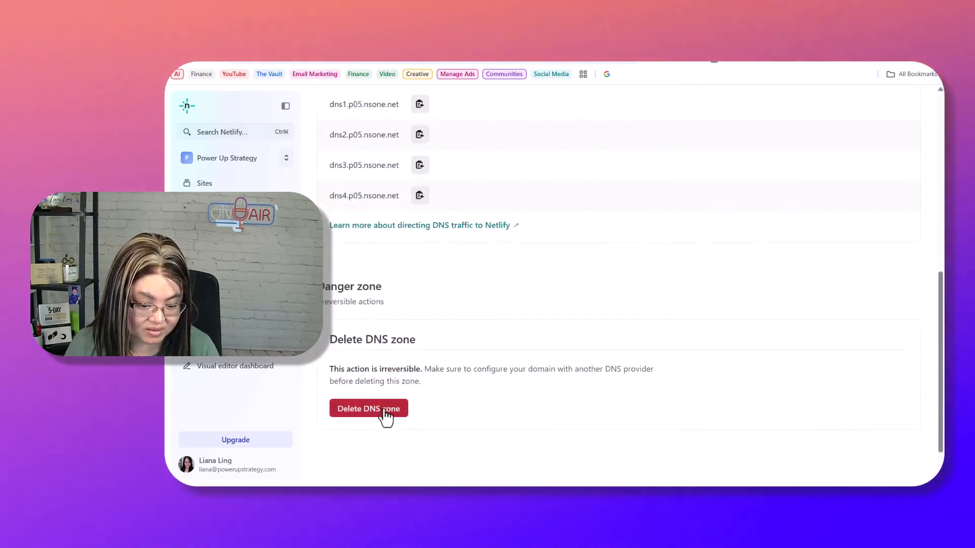
- Delete the unhinged.thevipcrew.com DNS zone, entering the domain name to confirm
{"action": "left_click", "coordinate": [388, 412]}
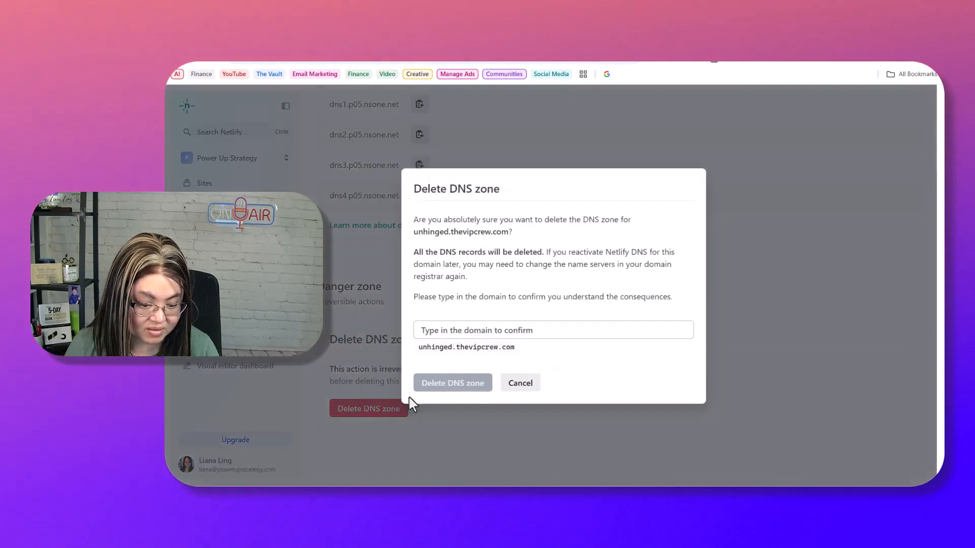
{"action": "left_click", "coordinate": [493, 330]}
{"action": "type", "text": "unhinge"}
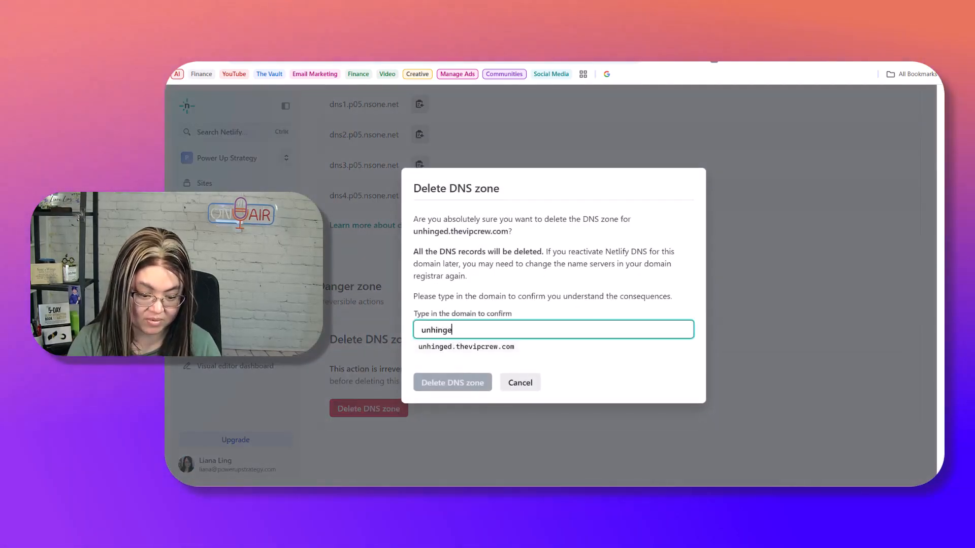
{"action": "type", "text": "d.thevipcrew.com"}
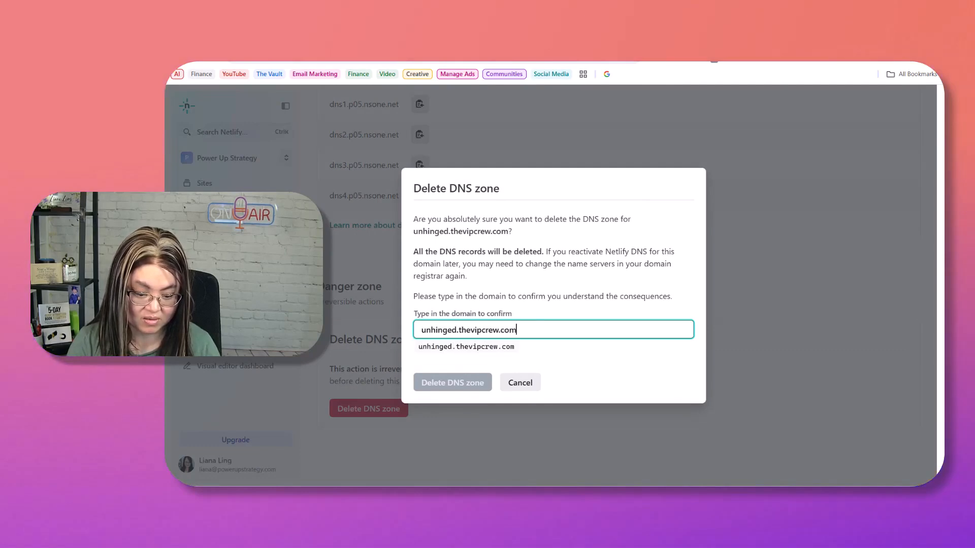
{"action": "left_click", "coordinate": [488, 380]}
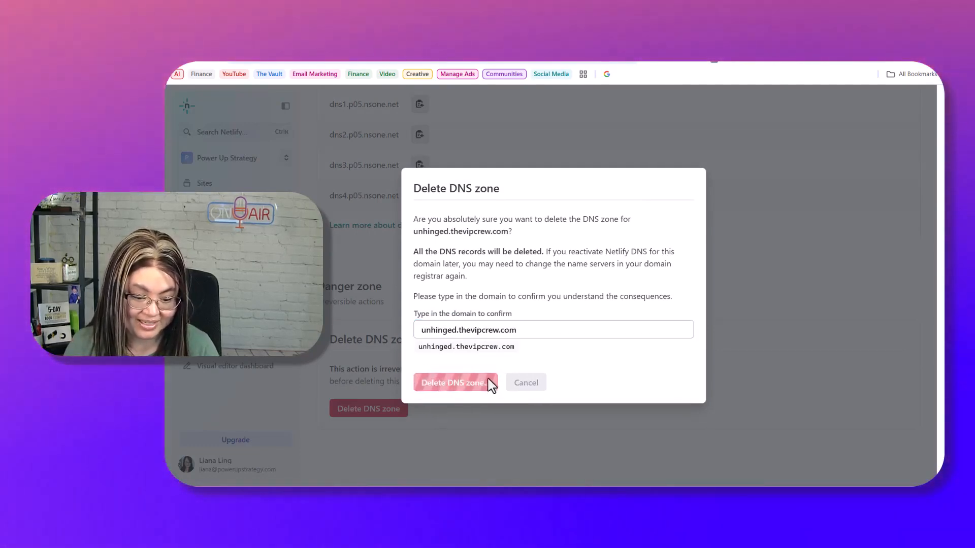
{"action": "left_click", "coordinate": [395, 291]}
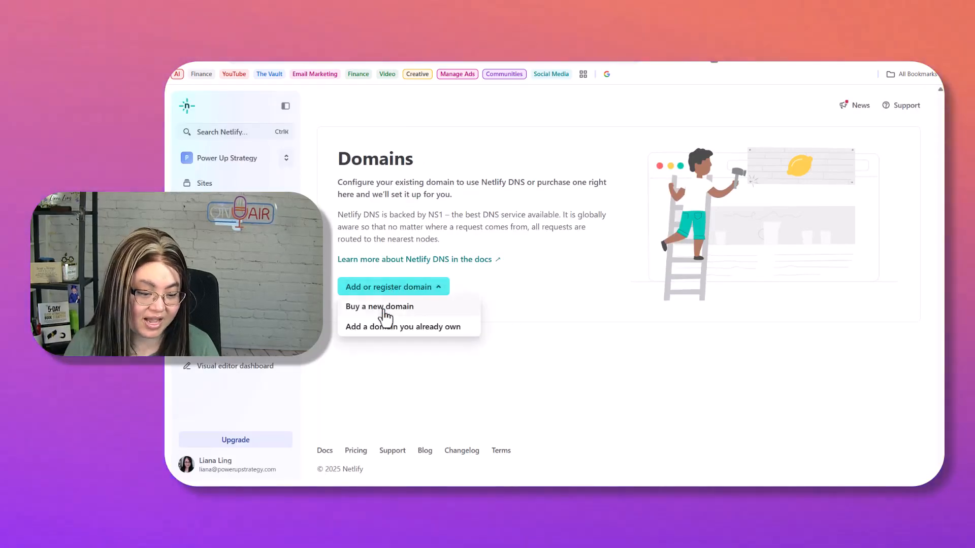
- Enter unhinged.thevipcrew.com, verify it, and add it as a subdomain zone
{"action": "left_click", "coordinate": [384, 327]}
{"action": "left_click", "coordinate": [504, 316]}
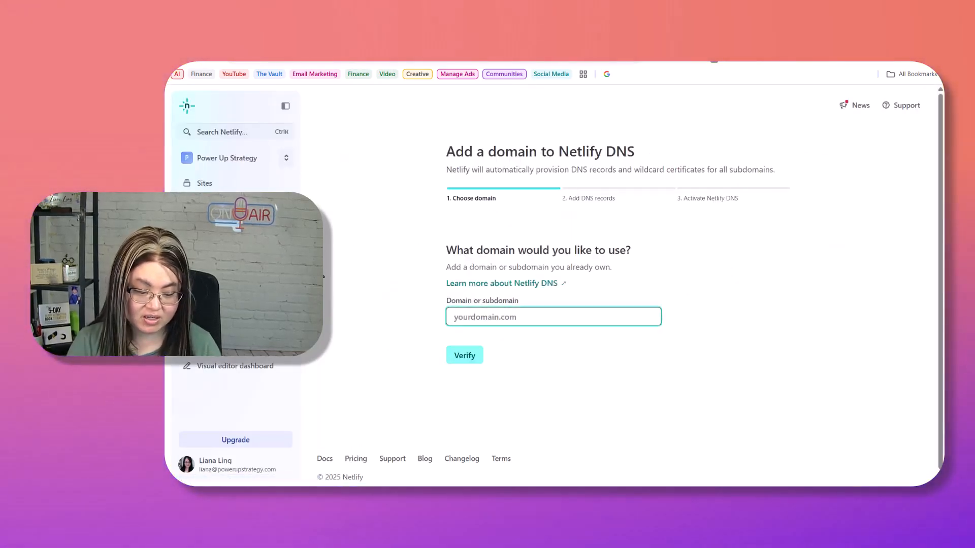
{"action": "type", "text": "unhinged.t"}
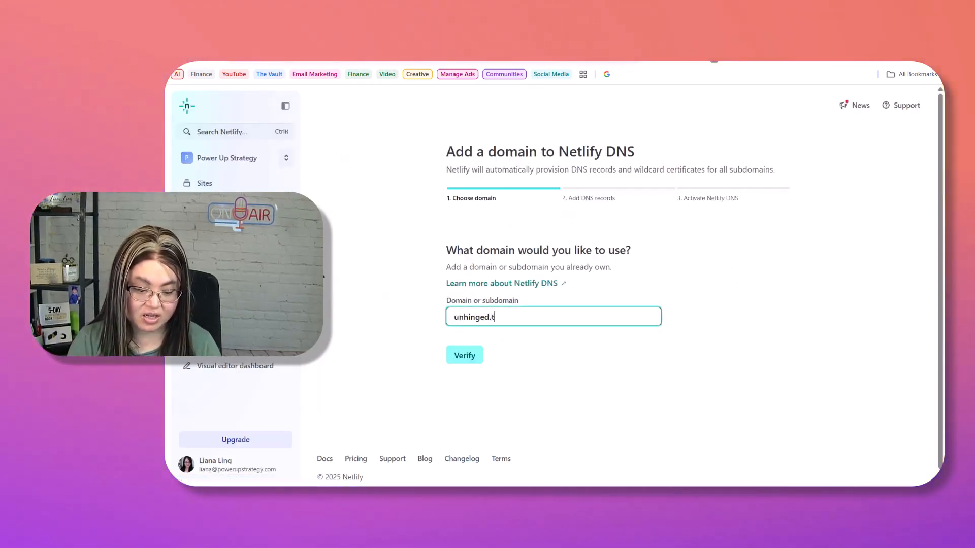
{"action": "type", "text": "hevipcrew.c"}
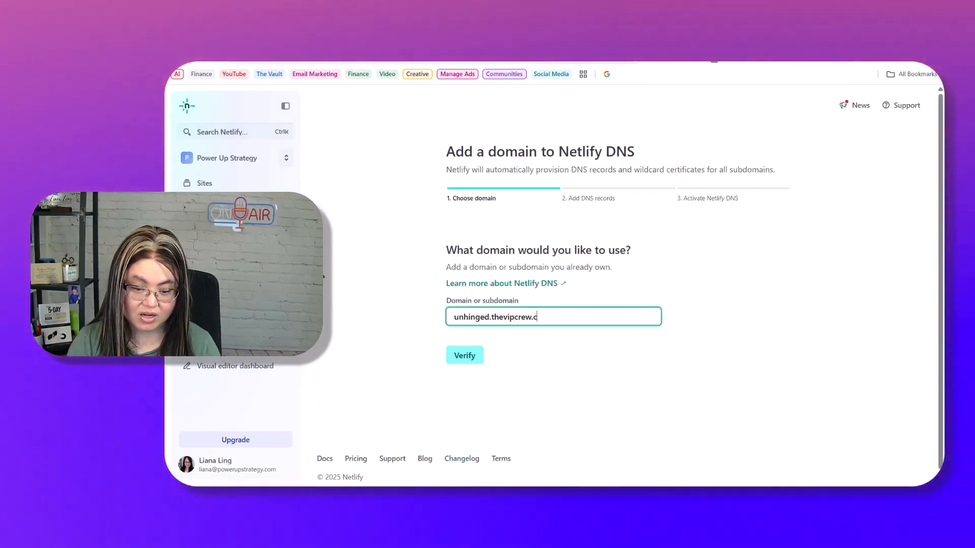
{"action": "type", "text": "om"}
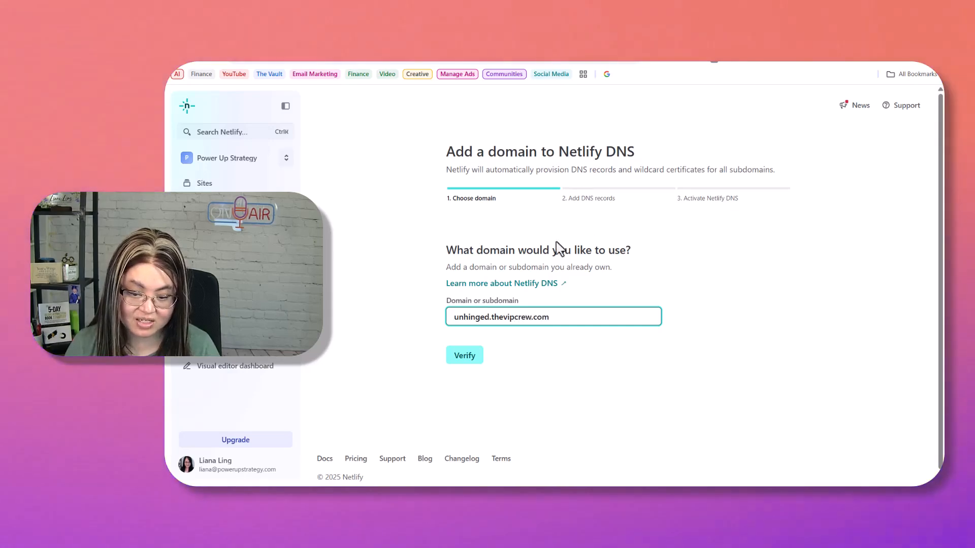
{"action": "left_click", "coordinate": [475, 358]}
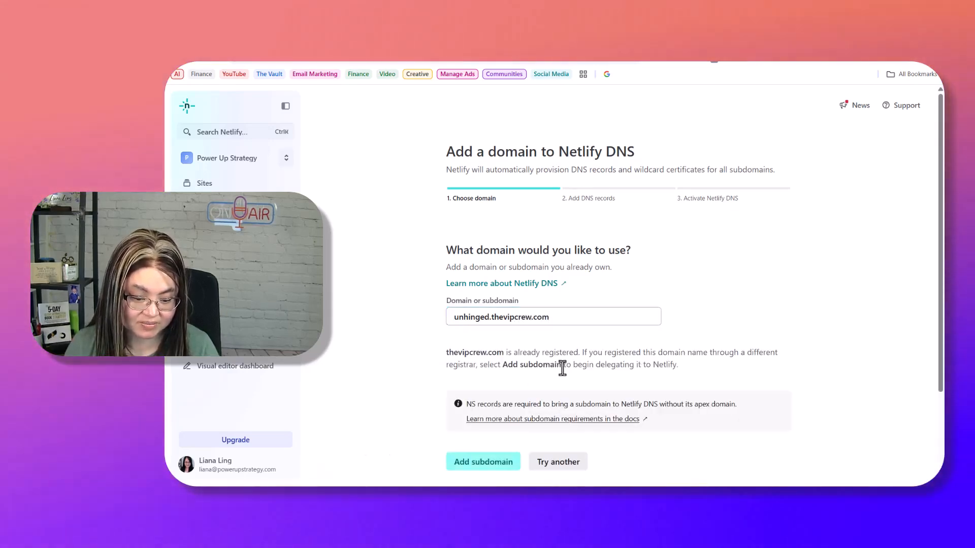
{"action": "scroll", "coordinate": [605, 357], "scroll_direction": "down", "scroll_amount": 2}
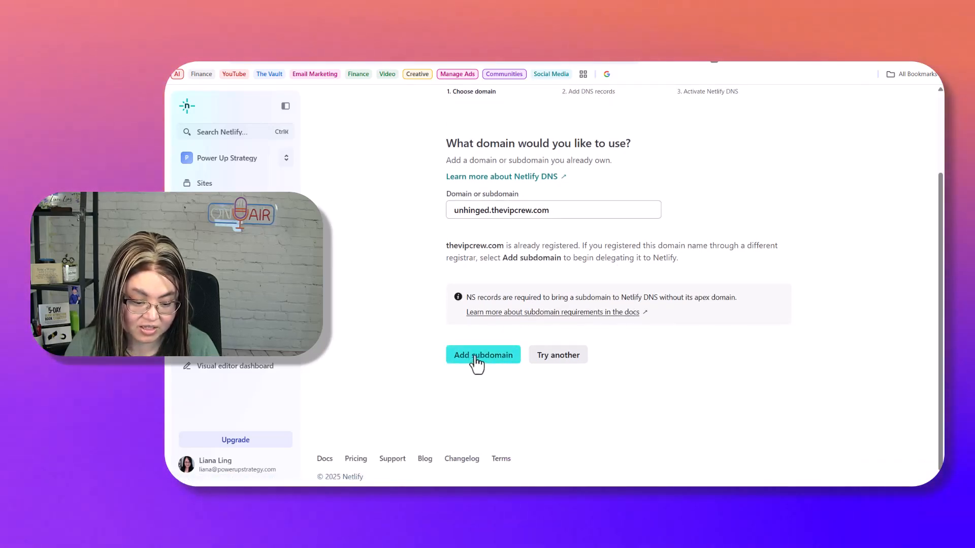
{"action": "left_click", "coordinate": [476, 362]}
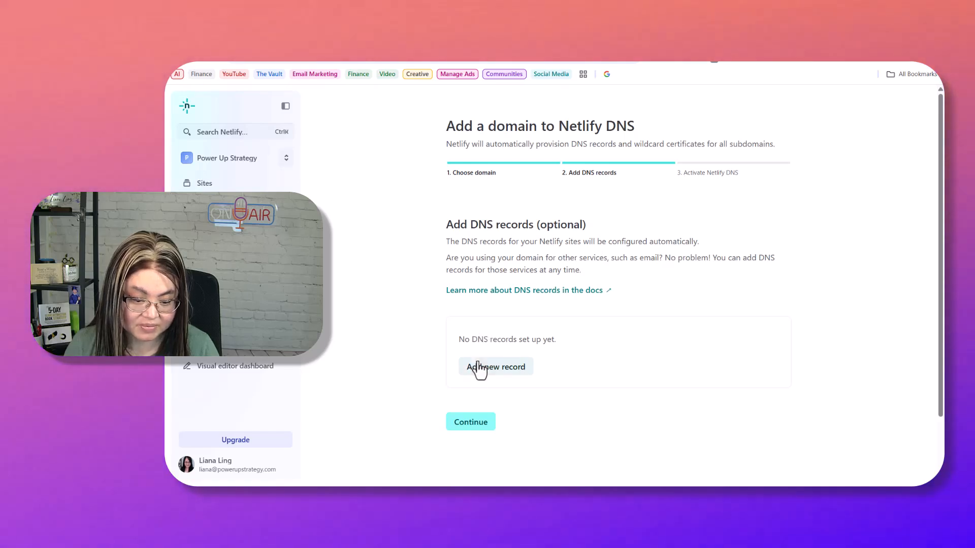
- Skip adding a DNS record and finish setup to reach the domain's DNS settings
{"action": "left_click", "coordinate": [495, 367]}
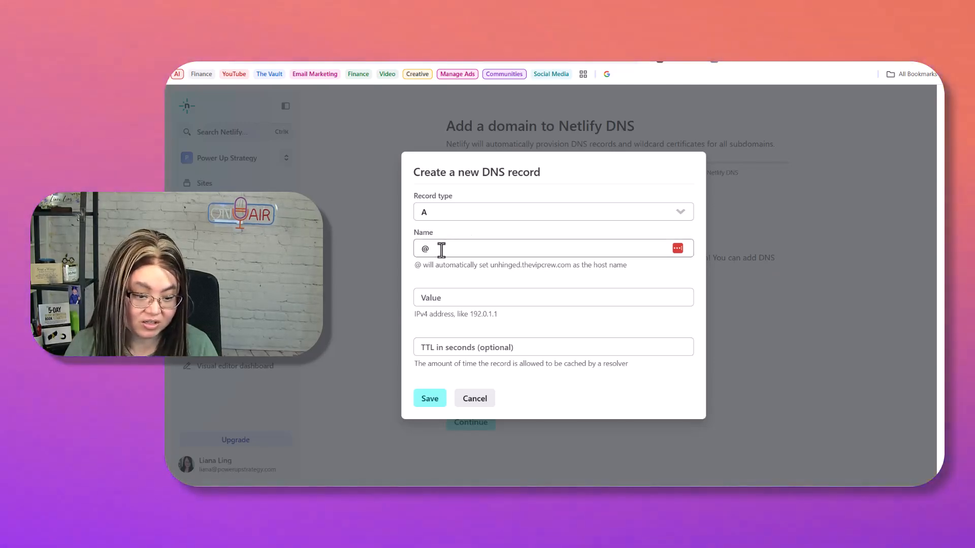
{"action": "double_click", "coordinate": [440, 250]}
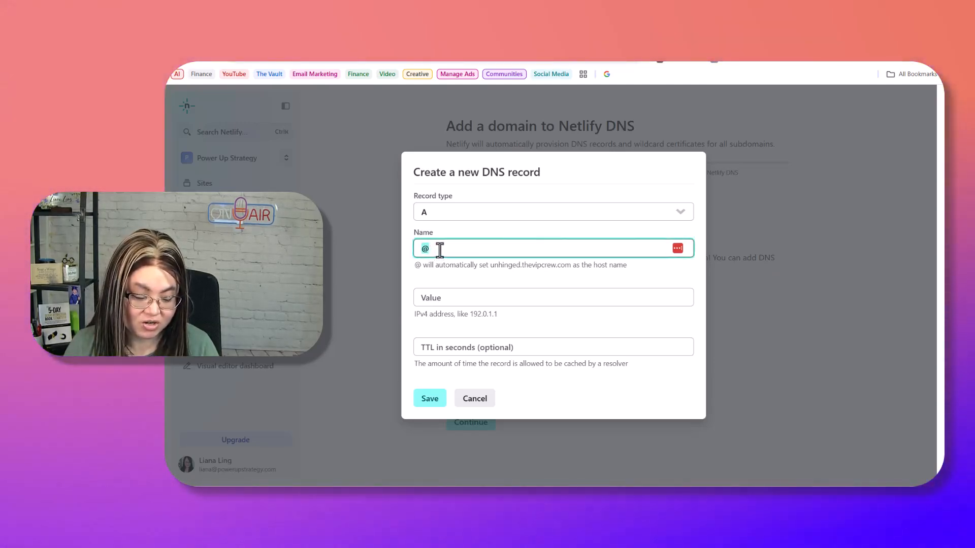
{"action": "left_click", "coordinate": [474, 401]}
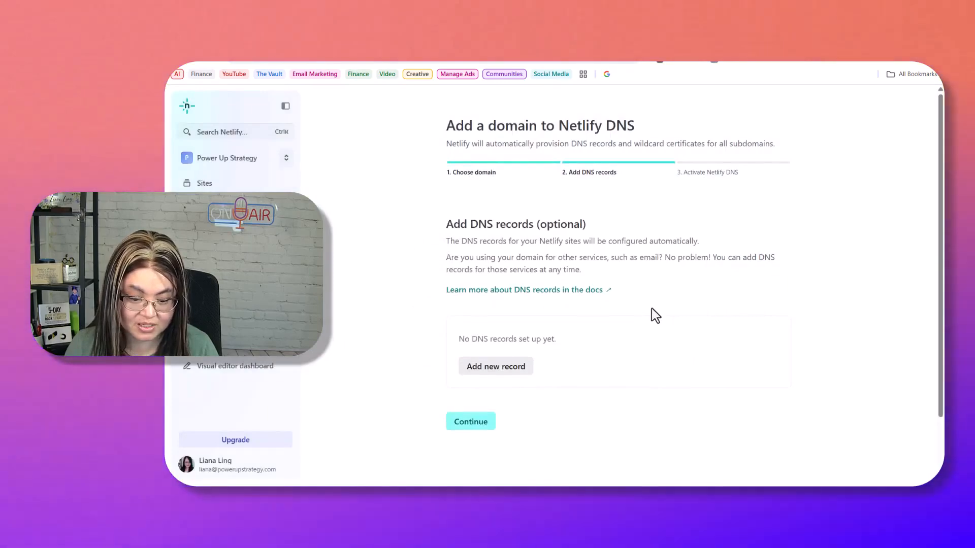
{"action": "scroll", "coordinate": [647, 274], "scroll_direction": "down", "scroll_amount": 2}
{"action": "scroll", "coordinate": [657, 258], "scroll_direction": "up", "scroll_amount": 2}
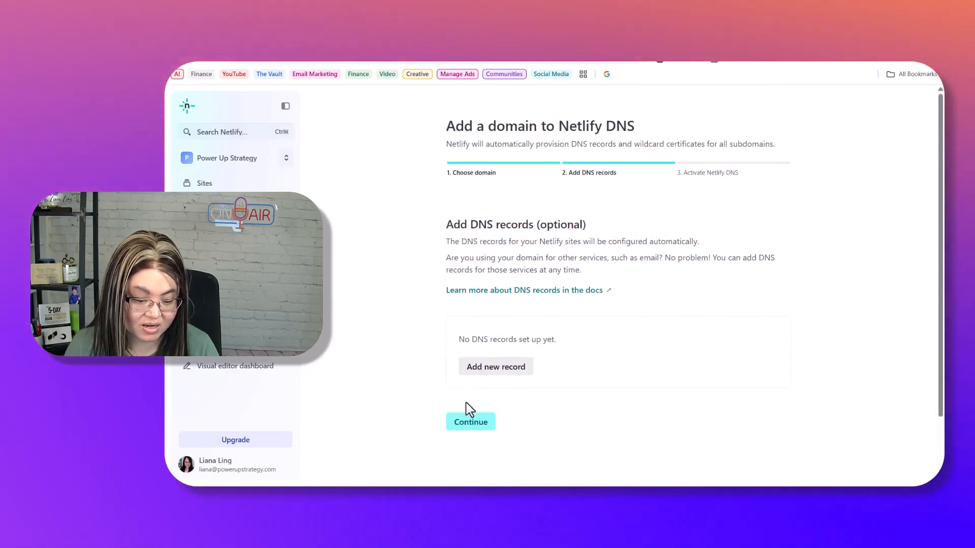
{"action": "left_click", "coordinate": [468, 424]}
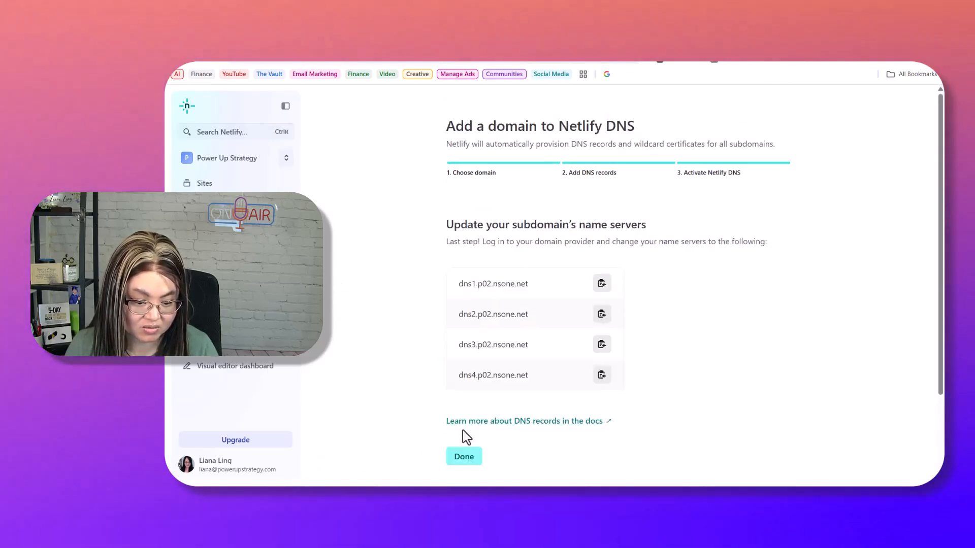
{"action": "left_click", "coordinate": [463, 457]}
- Delete the NETLIFY record after briefly starting and abandoning a new record
{"action": "scroll", "coordinate": [480, 380], "scroll_direction": "down", "scroll_amount": 1}
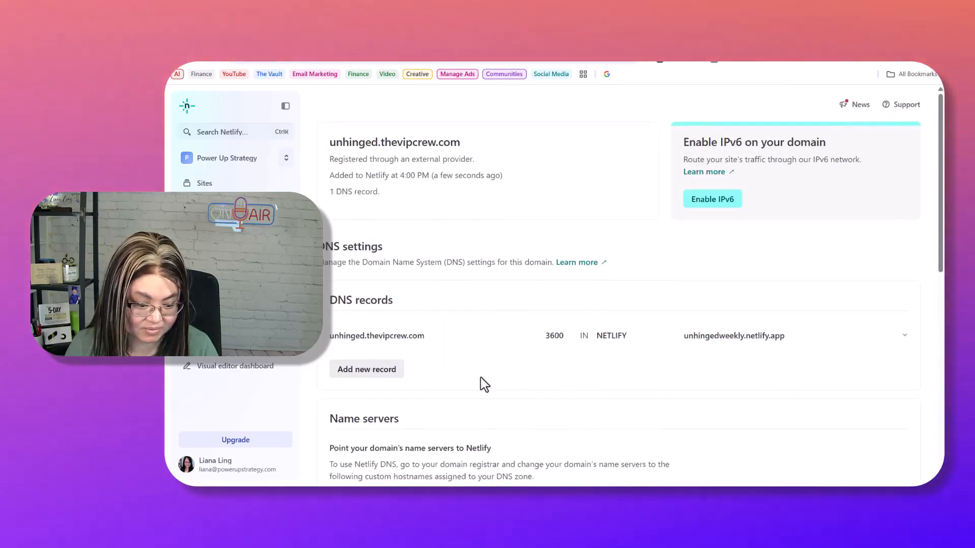
{"action": "left_click", "coordinate": [386, 341]}
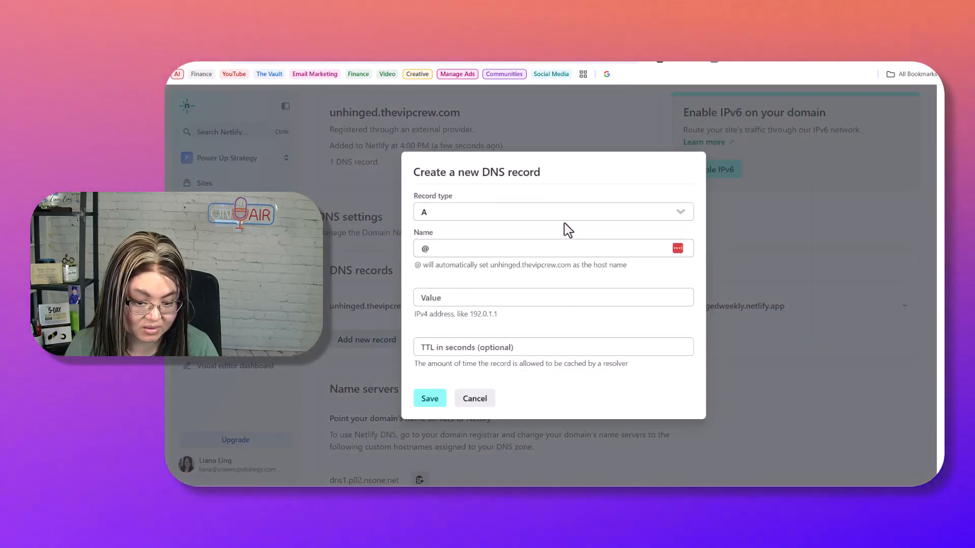
{"action": "left_click", "coordinate": [564, 216]}
{"action": "left_click", "coordinate": [769, 191]}
{"action": "left_click", "coordinate": [904, 307]}
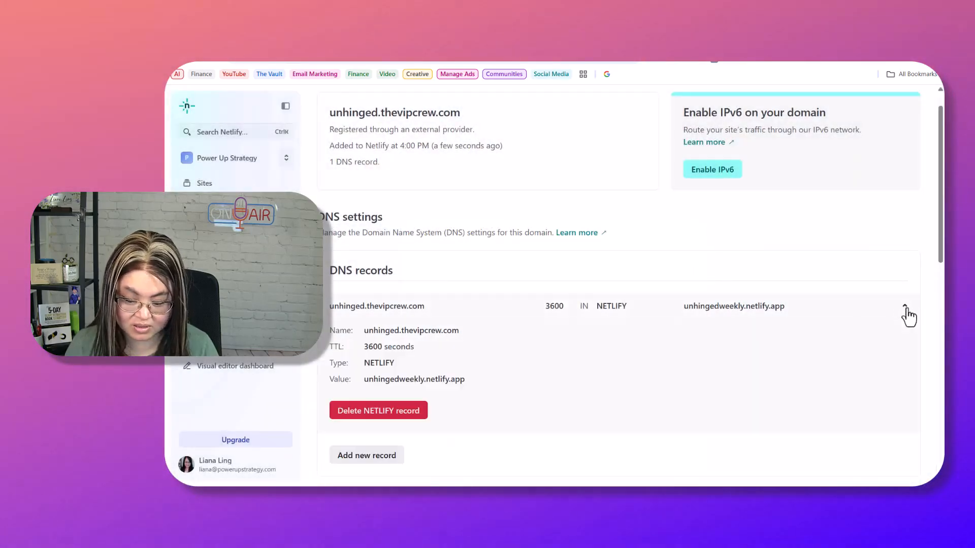
{"action": "left_click", "coordinate": [380, 412]}
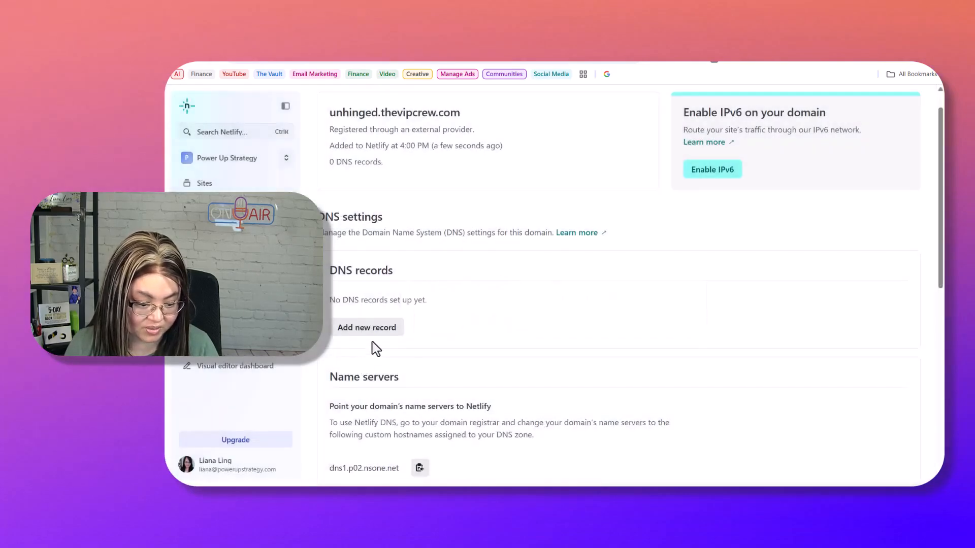
- Start a new CNAME record, then cancel it without saving
{"action": "left_click", "coordinate": [379, 330]}
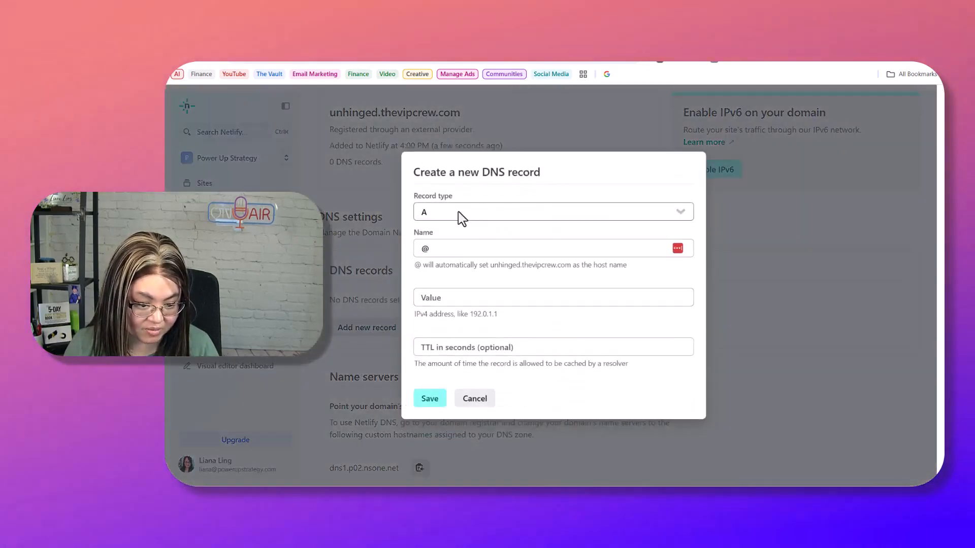
{"action": "left_click", "coordinate": [461, 215]}
{"action": "left_click", "coordinate": [449, 307]}
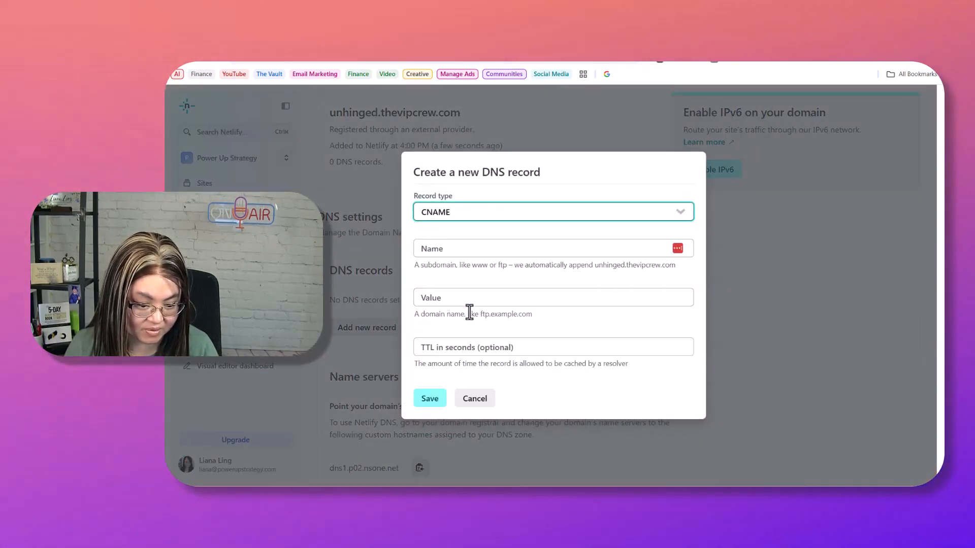
{"action": "left_click", "coordinate": [533, 264]}
{"action": "left_click", "coordinate": [474, 399]}
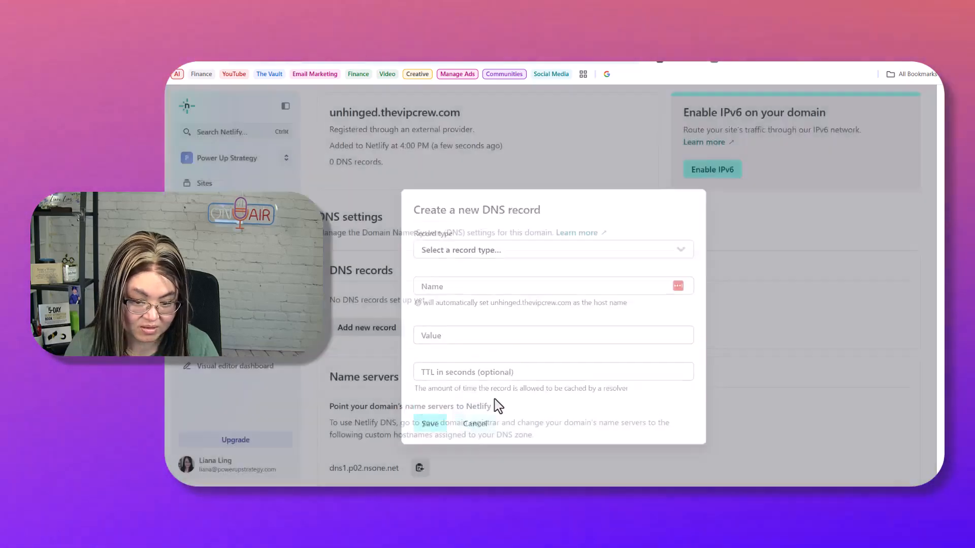
- Delete the entire unhinged.thevipcrew.com DNS zone, confirming with the domain name, and return to Sites
{"action": "scroll", "coordinate": [528, 235], "scroll_direction": "up", "scroll_amount": 1}
{"action": "scroll", "coordinate": [485, 317], "scroll_direction": "down", "scroll_amount": 8}
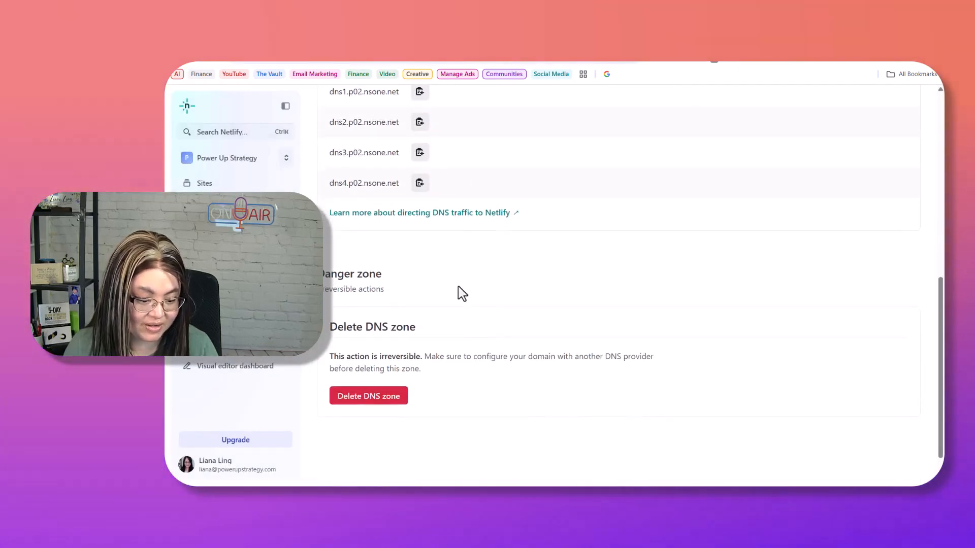
{"action": "scroll", "coordinate": [459, 291], "scroll_direction": "down", "scroll_amount": 1}
{"action": "left_click", "coordinate": [394, 356]}
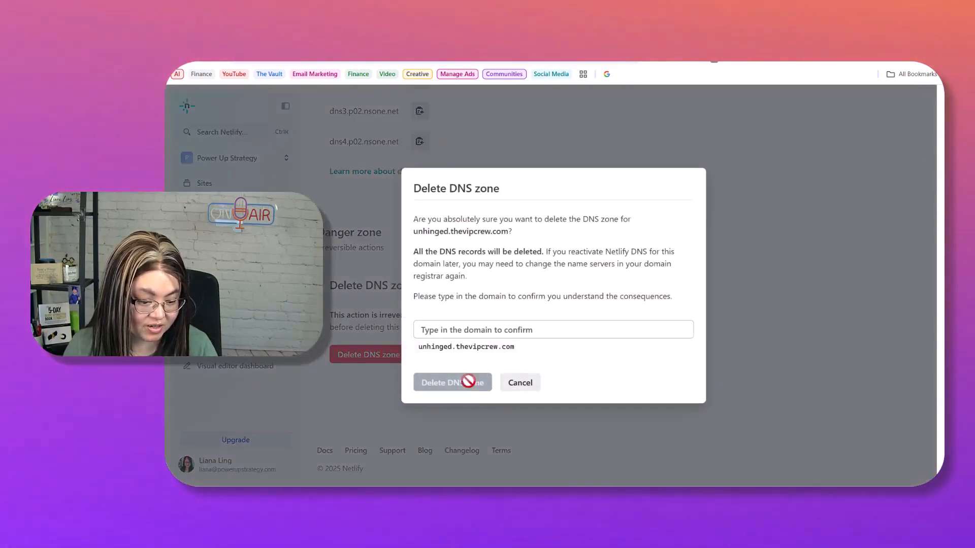
{"action": "left_click", "coordinate": [464, 328]}
{"action": "type", "text": "u"}
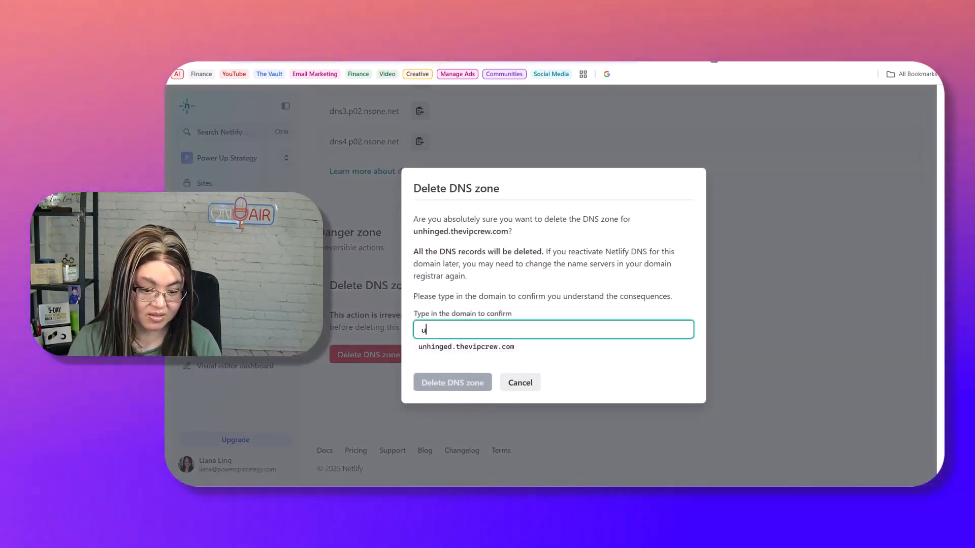
{"action": "type", "text": "nhinged.thev"}
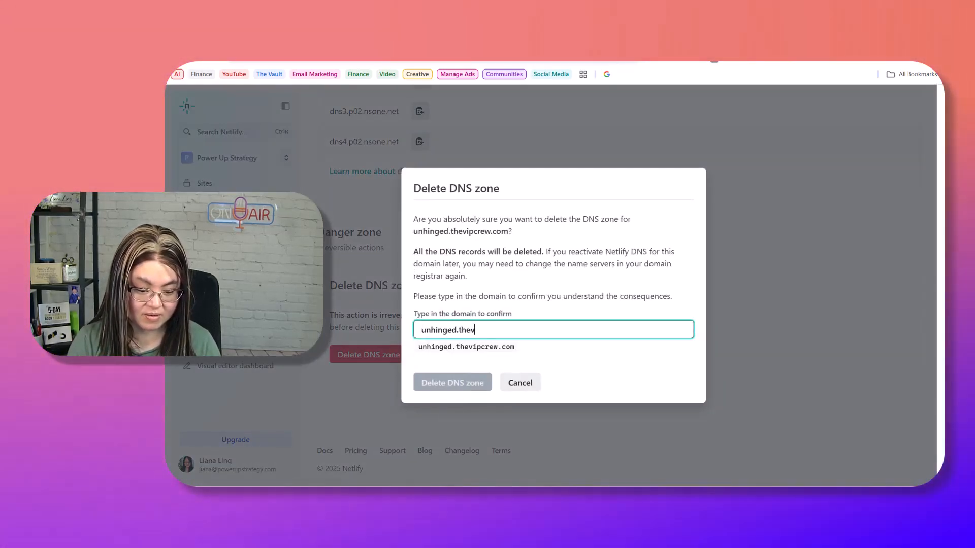
{"action": "type", "text": "ipcrew.com"}
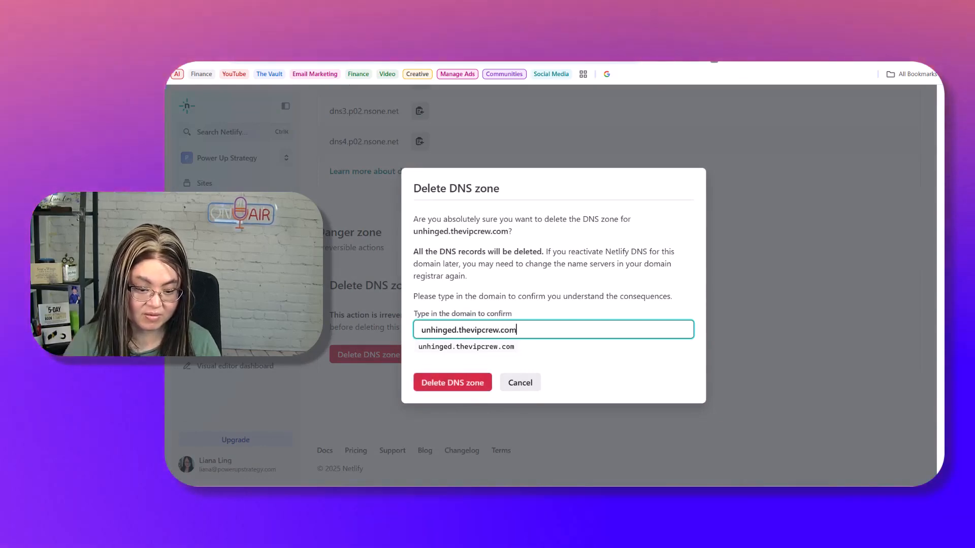
{"action": "left_click", "coordinate": [442, 387]}
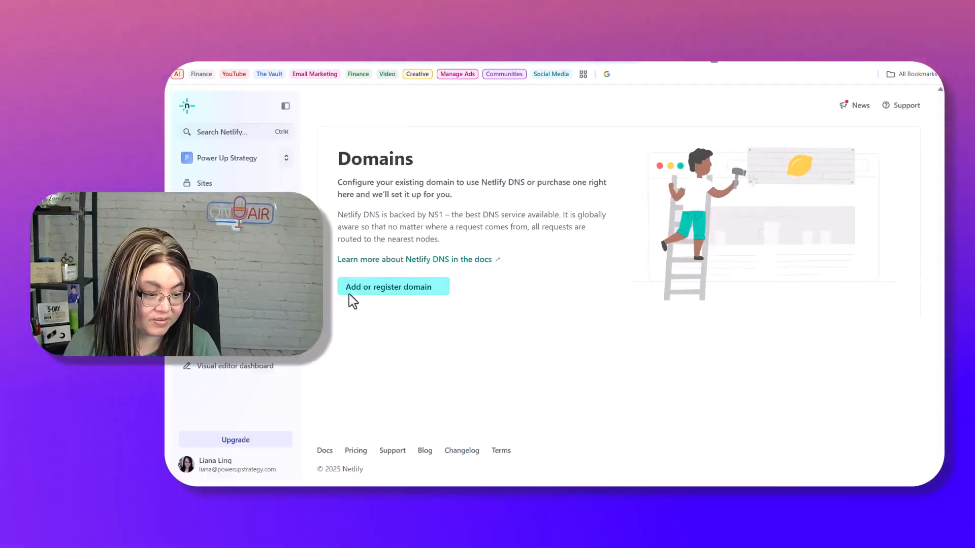
{"action": "left_click", "coordinate": [227, 161]}
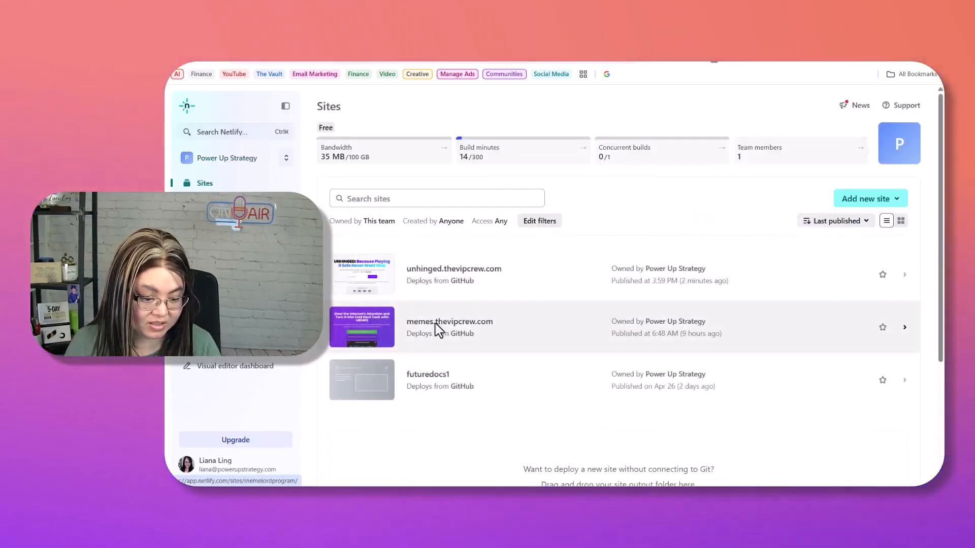
- Check the memes.thevipcrew.com site's domain management options for comparison
{"action": "left_click", "coordinate": [438, 330]}
{"action": "left_click", "coordinate": [249, 260]}
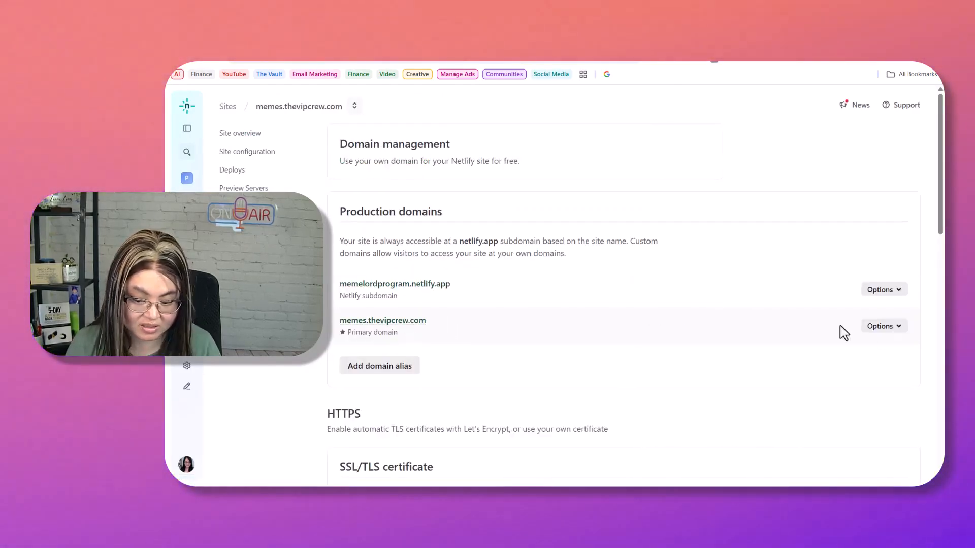
{"action": "left_click", "coordinate": [884, 328]}
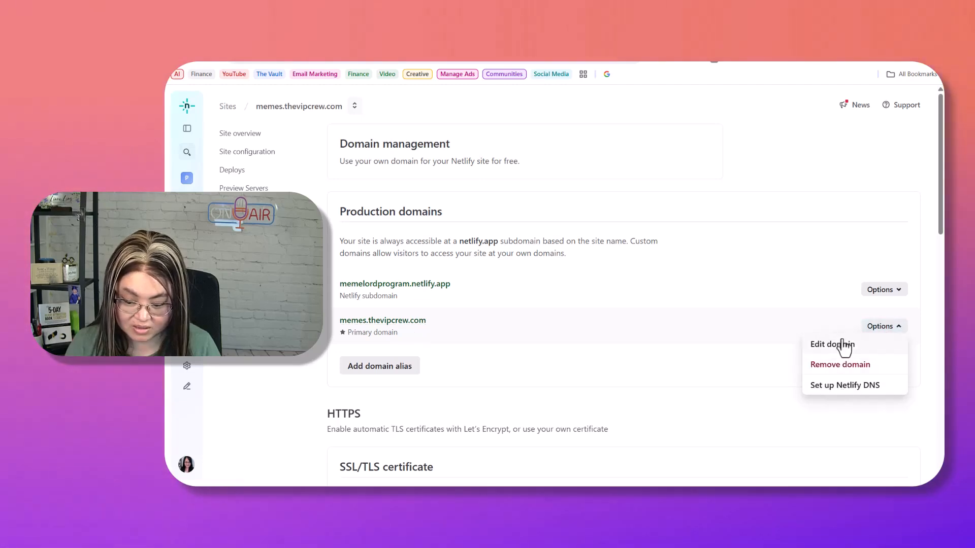
{"action": "left_click", "coordinate": [547, 355]}
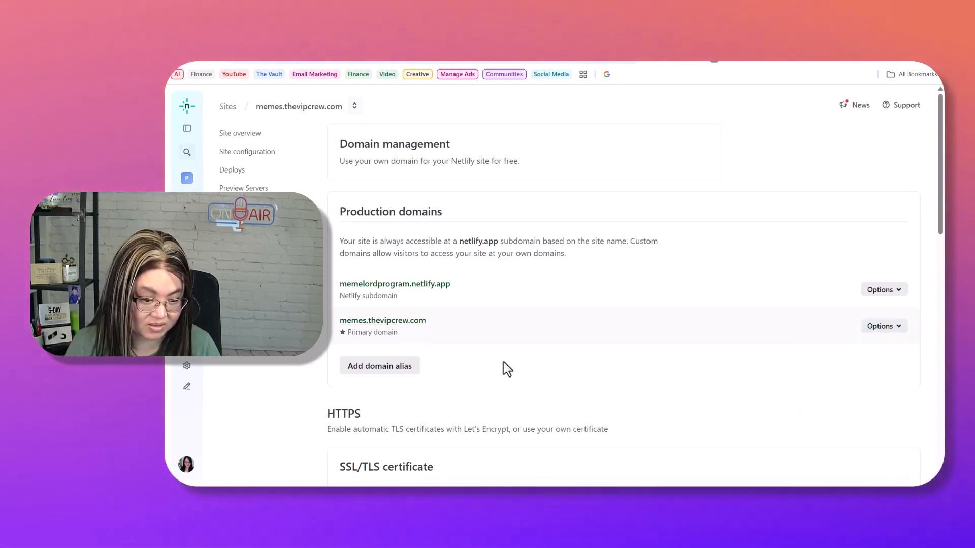
- Return to Sites and open the unhinged.thevipcrew.com site's domain settings
{"action": "scroll", "coordinate": [455, 272], "scroll_direction": "down", "scroll_amount": 3}
{"action": "scroll", "coordinate": [455, 272], "scroll_direction": "up", "scroll_amount": 3}
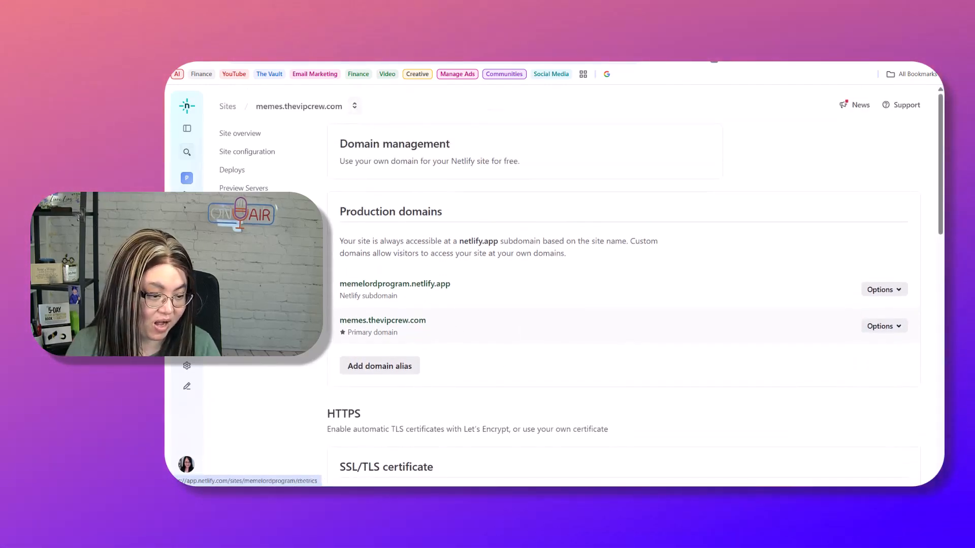
{"action": "left_click", "coordinate": [186, 178]}
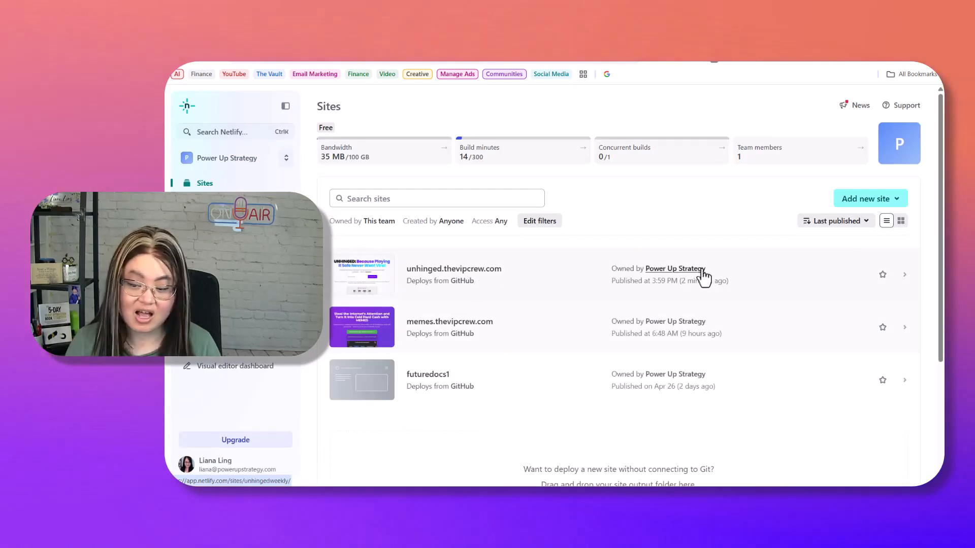
{"action": "left_click", "coordinate": [904, 282]}
{"action": "scroll", "coordinate": [518, 349], "scroll_direction": "down", "scroll_amount": 5}
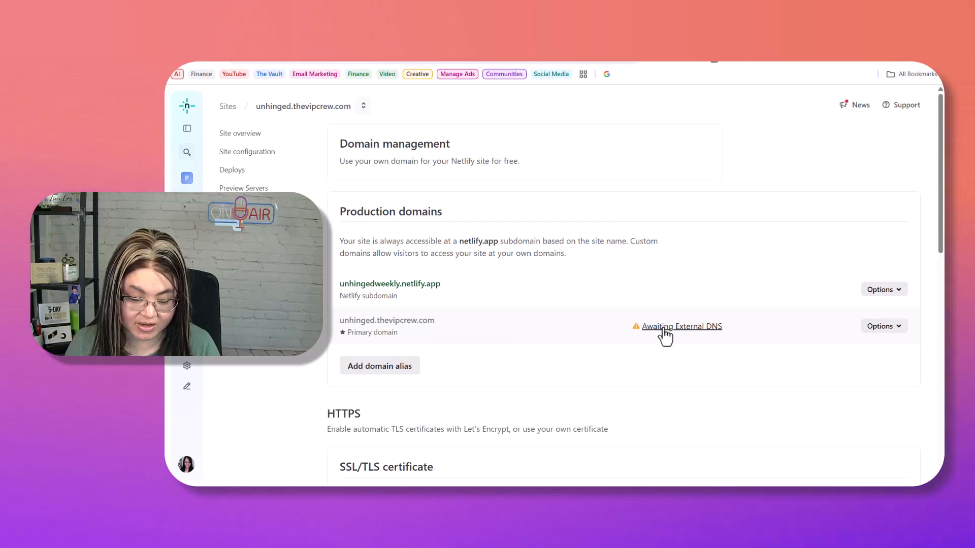
- Note the CNAME target unhingedweekly.netlify.app from the pending domain's DNS instructions, then close them
{"action": "left_click", "coordinate": [664, 329]}
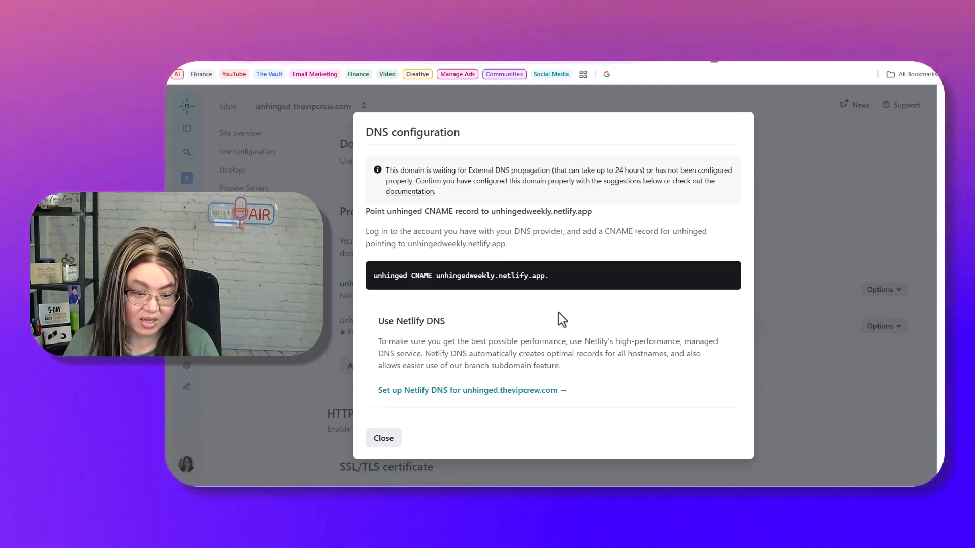
{"action": "left_click_drag", "start_coordinate": [545, 276], "coordinate": [437, 276]}
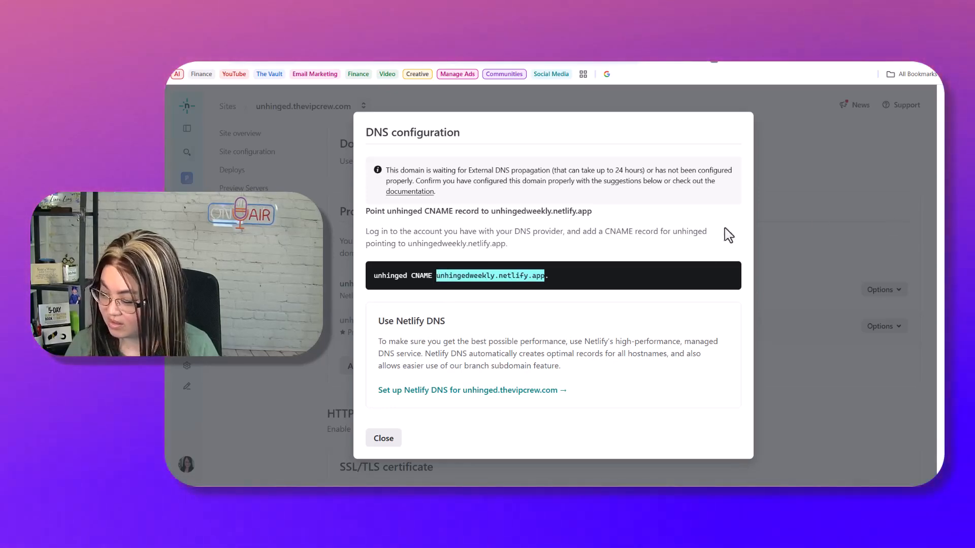
{"action": "left_click", "coordinate": [406, 426]}
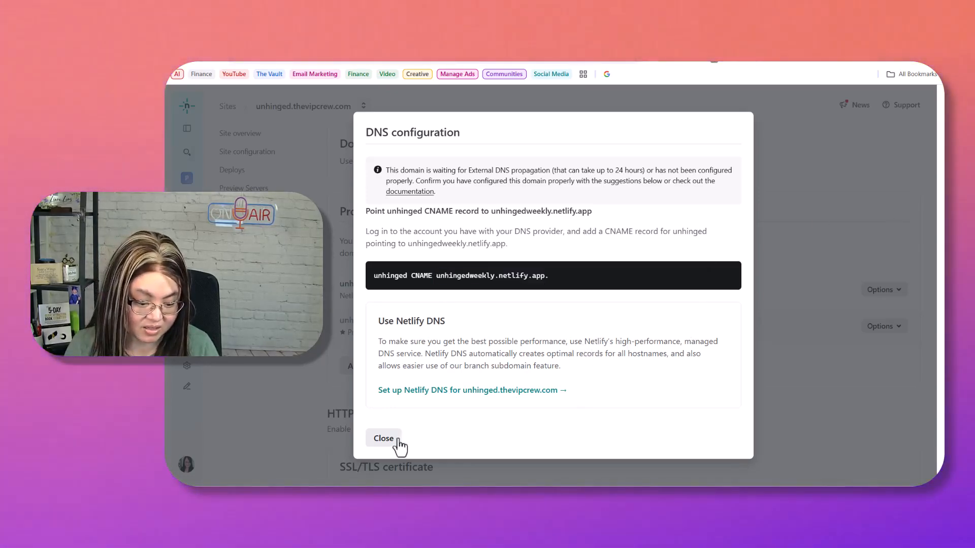
{"action": "left_click", "coordinate": [378, 439]}
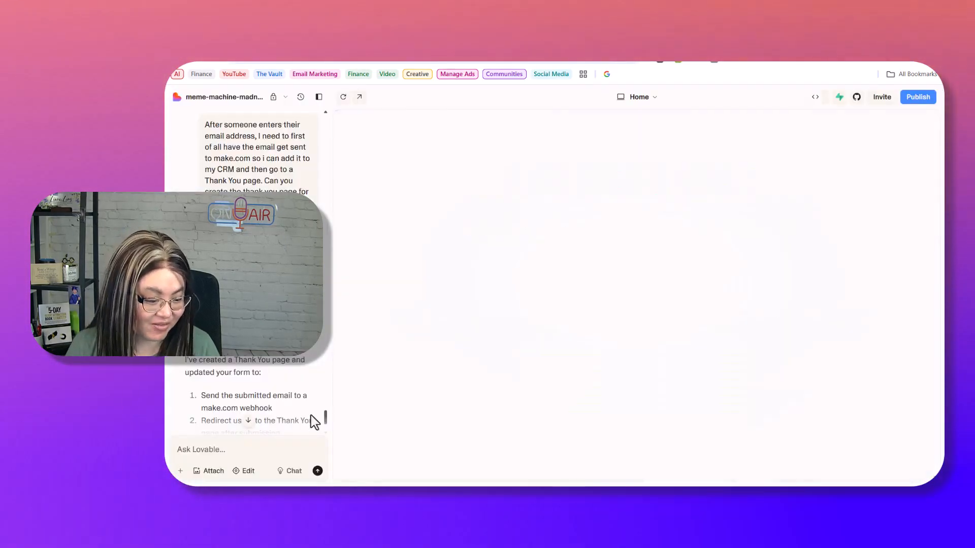
- Scroll the Lovable chat to read the rest of the Thank You page and webhook reply
{"action": "scroll", "coordinate": [324, 415], "scroll_direction": "down", "scroll_amount": 5}
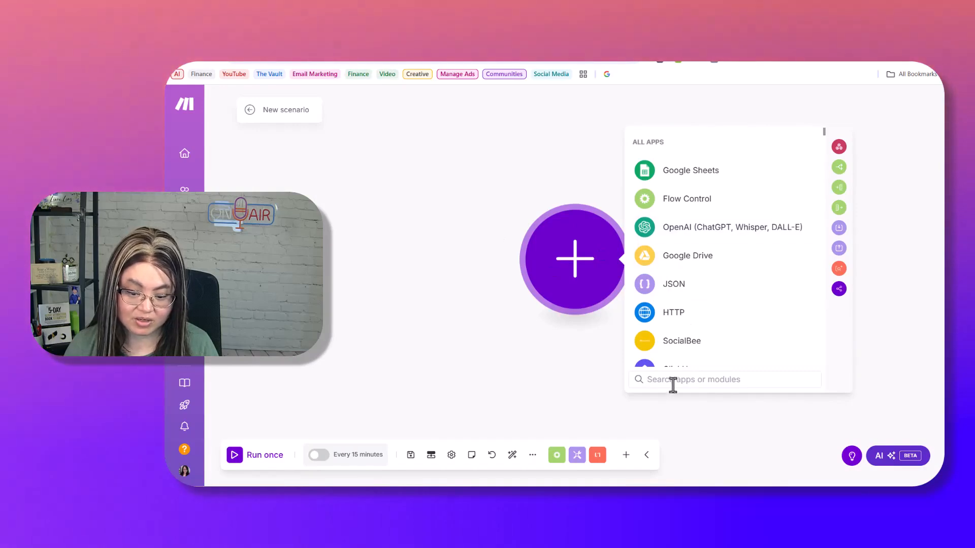
- Add a Custom webhook trigger named Unhinged Newsletter and copy its webhook address
{"action": "left_click", "coordinate": [672, 381]}
{"action": "type", "text": "webhook"}
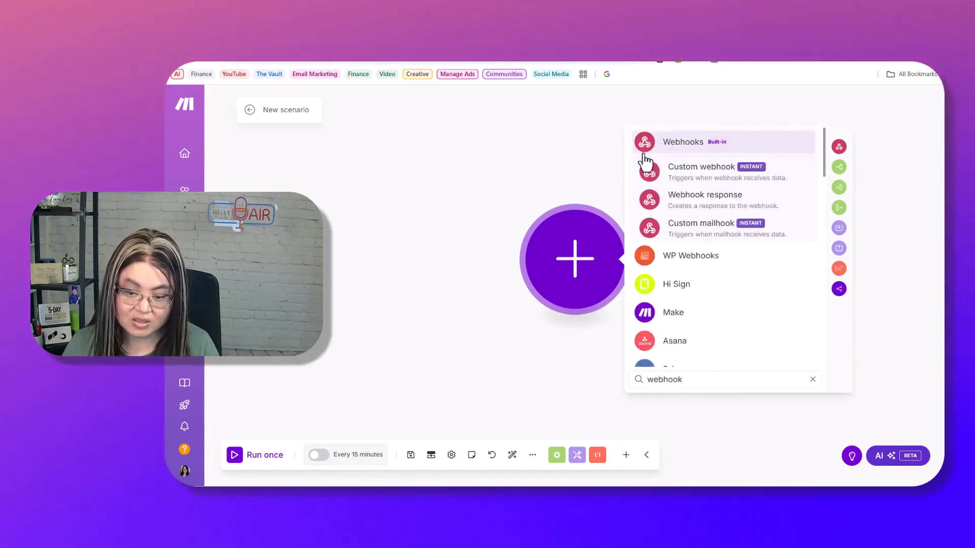
{"action": "left_click", "coordinate": [713, 175]}
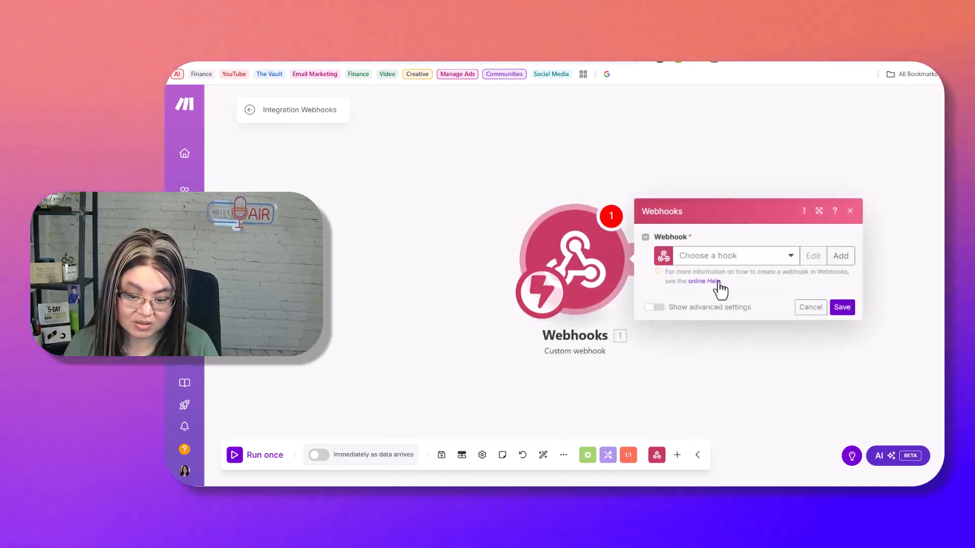
{"action": "left_click", "coordinate": [840, 256]}
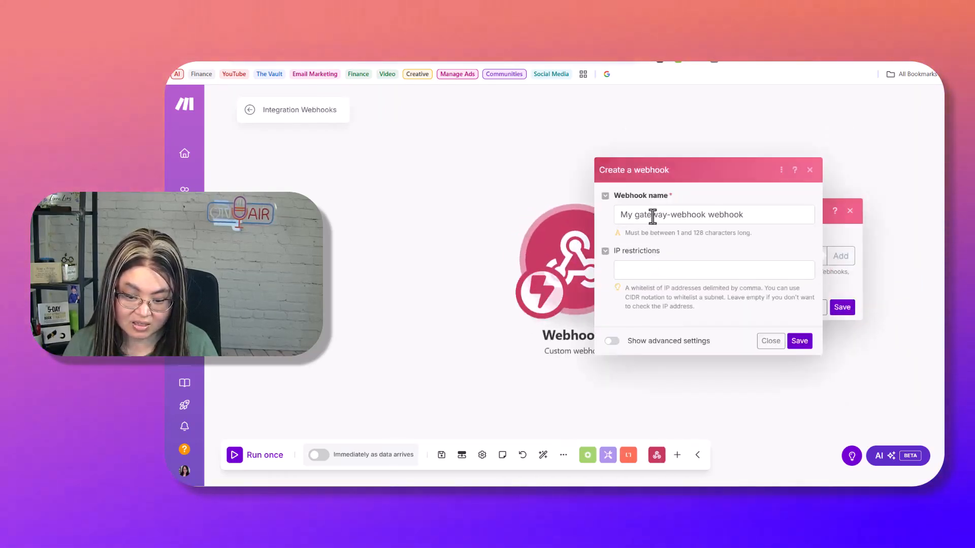
{"action": "triple_click", "coordinate": [651, 217]}
{"action": "type", "text": "Uymn"}
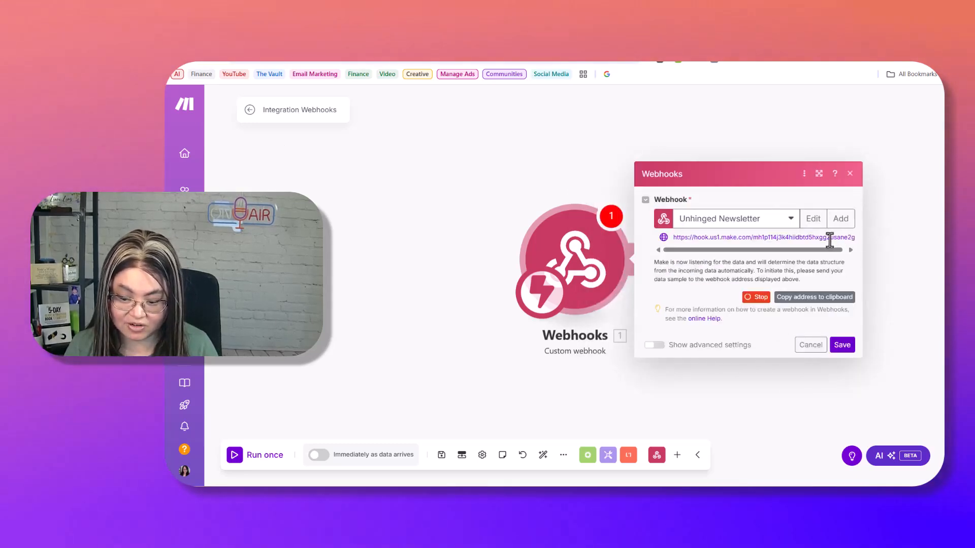
{"action": "left_click", "coordinate": [807, 300]}
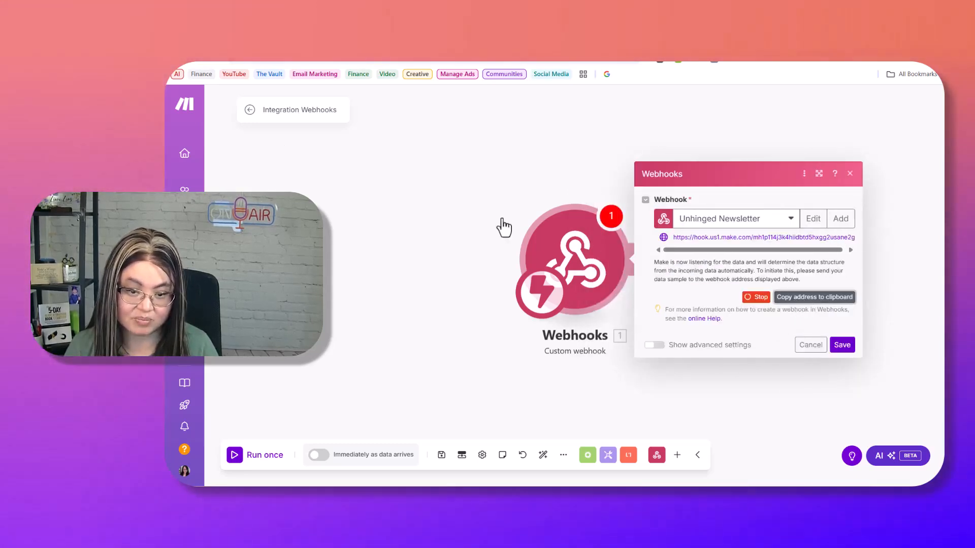
{"action": "left_click", "coordinate": [347, 65]}
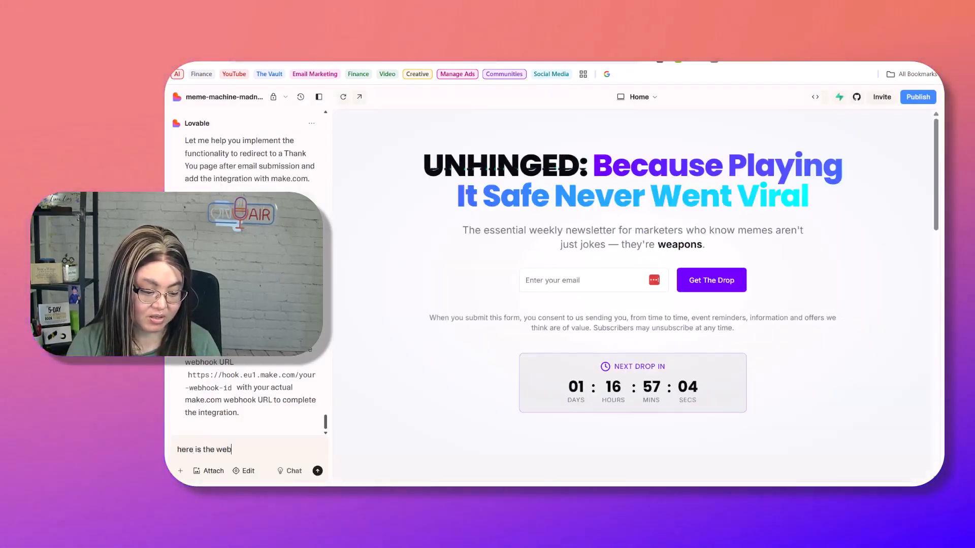
- Send Lovable a chat message with the Make.com webhook URL to insert into the signup form
{"action": "type", "text": "I need you to "}
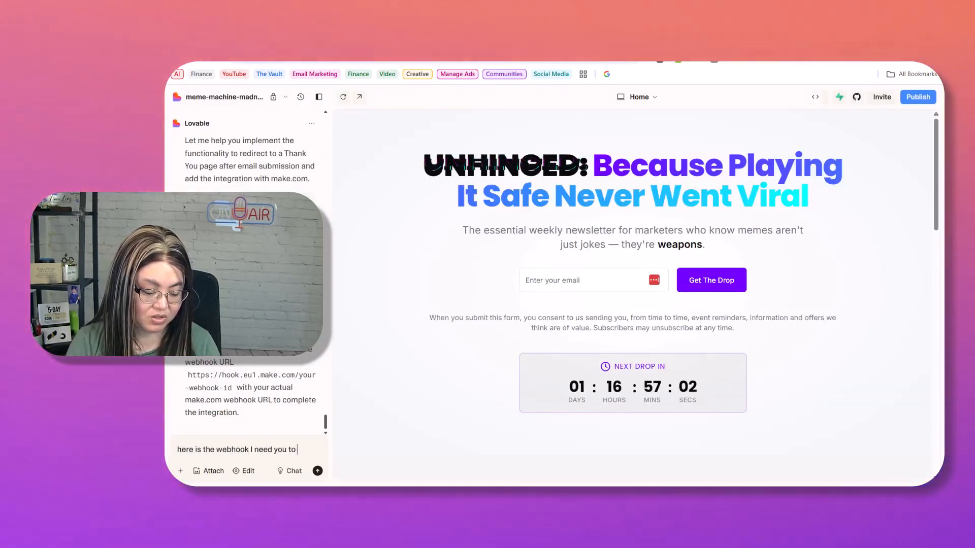
{"action": "type", "text": "insert:"}
{"action": "key", "text": "Return"}
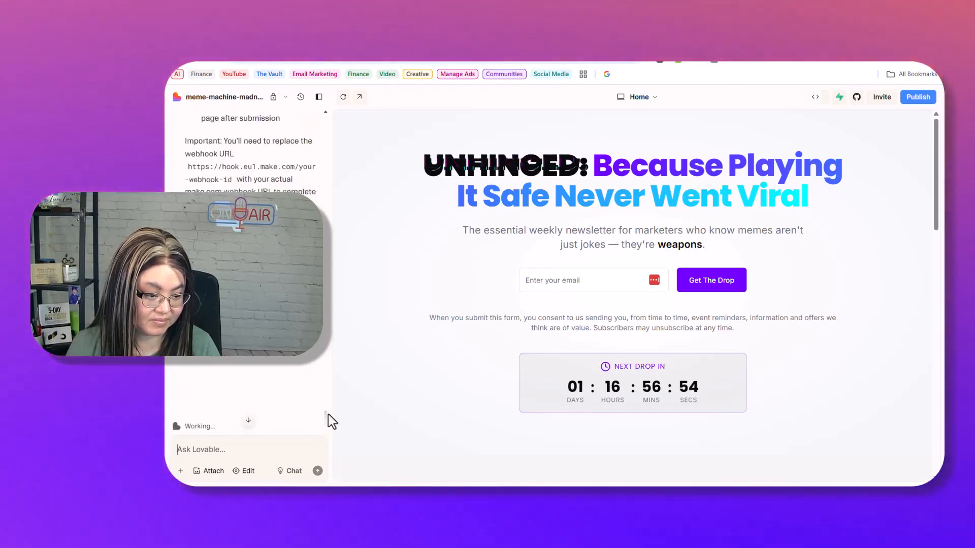
- Review Lovable's response, then open the site preview full-window
{"action": "scroll", "coordinate": [330, 413], "scroll_direction": "up", "scroll_amount": 2}
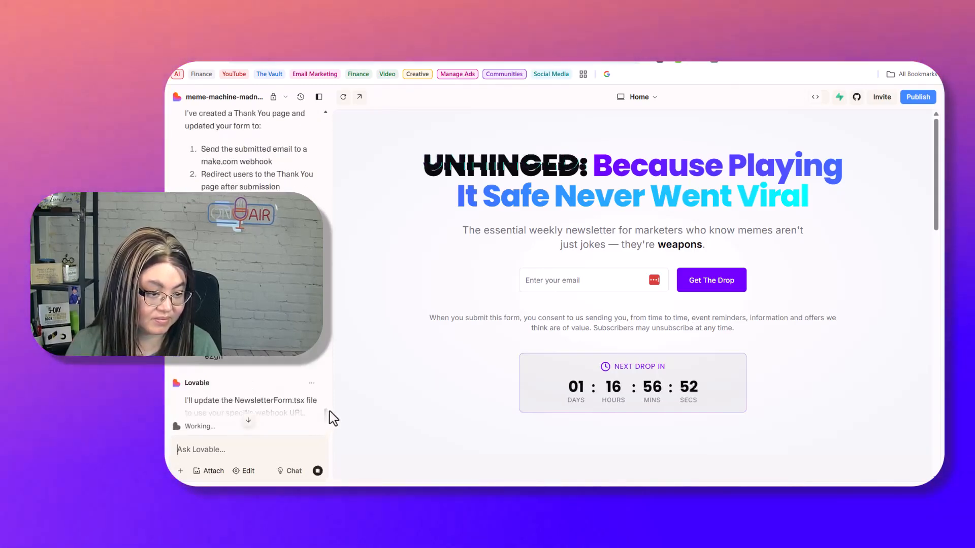
{"action": "scroll", "coordinate": [248, 305], "scroll_direction": "up", "scroll_amount": 5}
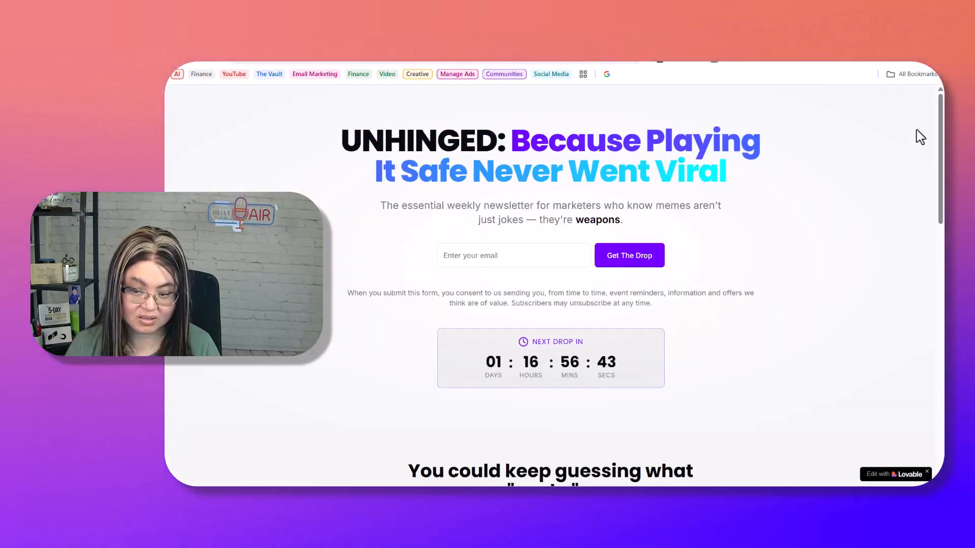
{"action": "mouse_move", "coordinate": [939, 137]}
{"action": "left_mouse_down"}
{"action": "mouse_move", "coordinate": [928, 308]}
{"action": "mouse_move", "coordinate": [935, 393]}
{"action": "mouse_move", "coordinate": [940, 145]}
{"action": "left_mouse_up"}
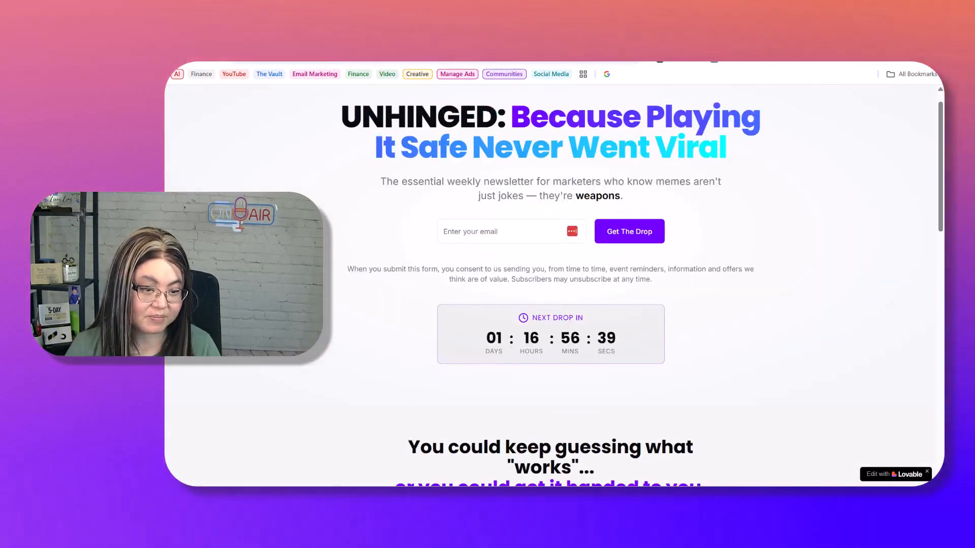
{"action": "left_click", "coordinate": [353, 34]}
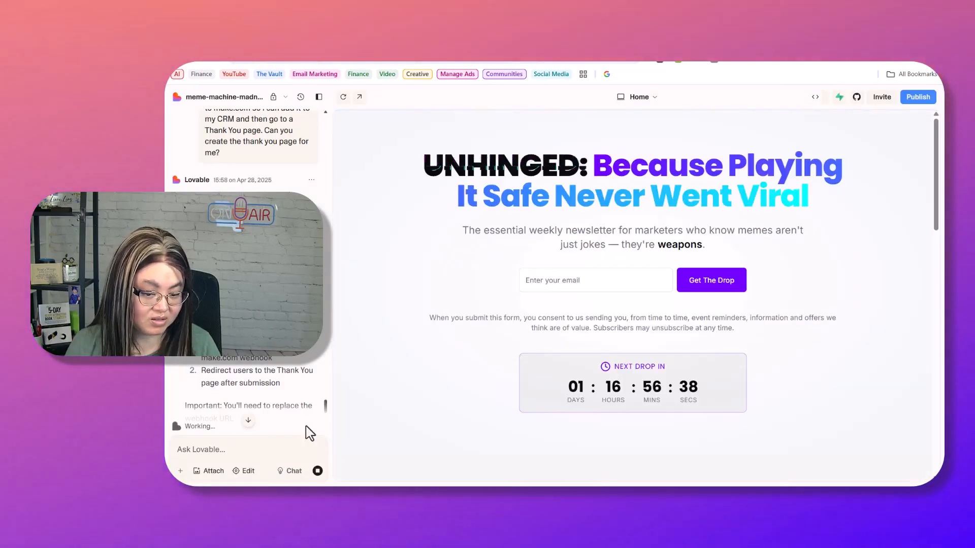
{"action": "scroll", "coordinate": [309, 429], "scroll_direction": "down", "scroll_amount": 10}
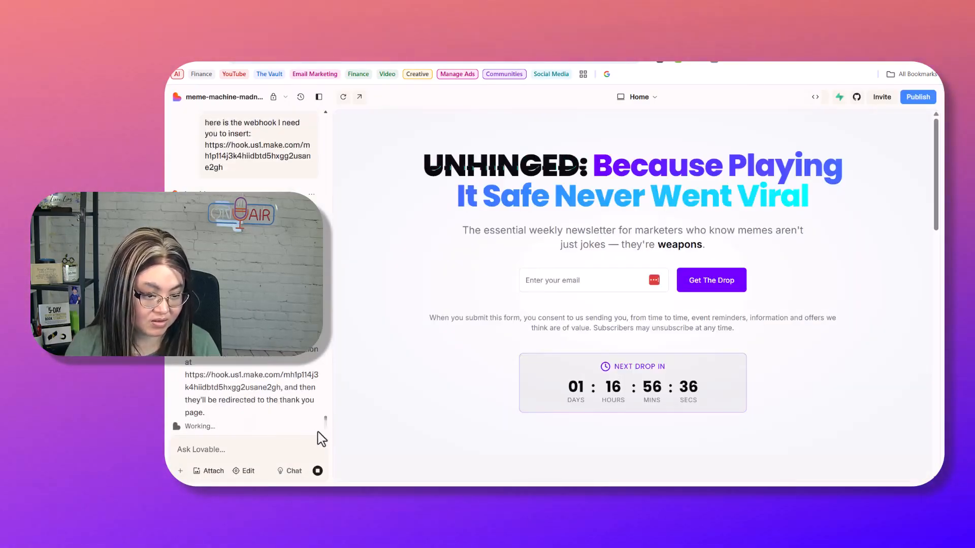
{"action": "left_click", "coordinate": [355, 99]}
{"action": "left_click", "coordinate": [452, 256]}
{"action": "type", "text": "test"}
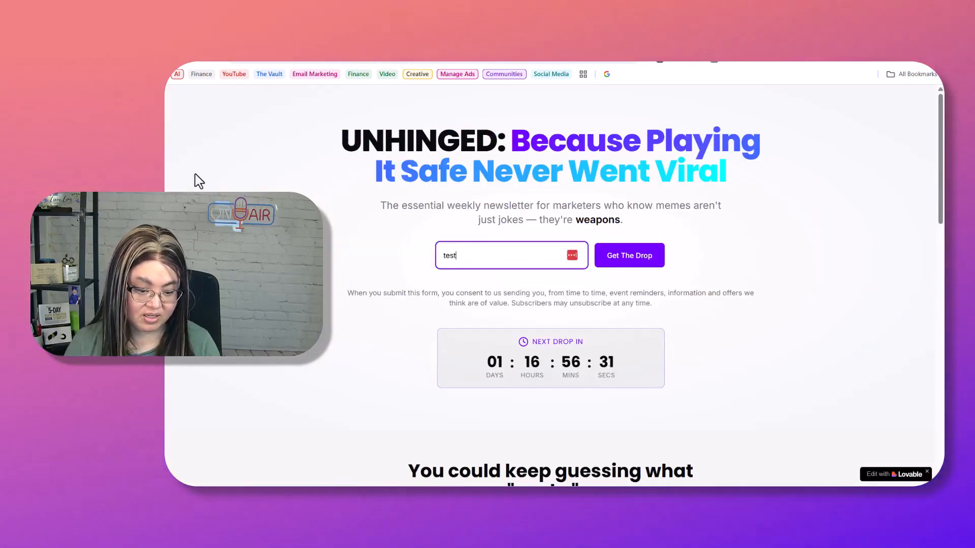
{"action": "type", "text": "@test.com"}
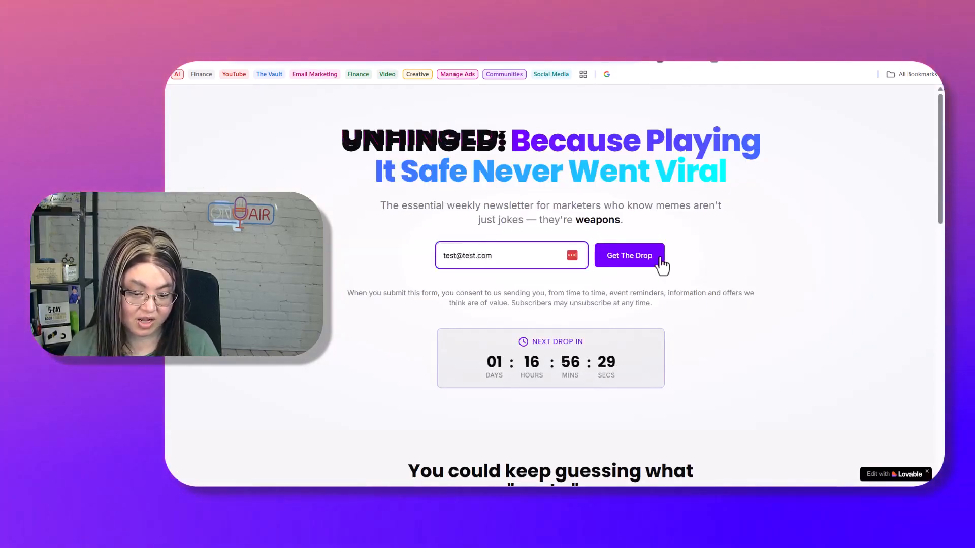
{"action": "left_click", "coordinate": [629, 255]}
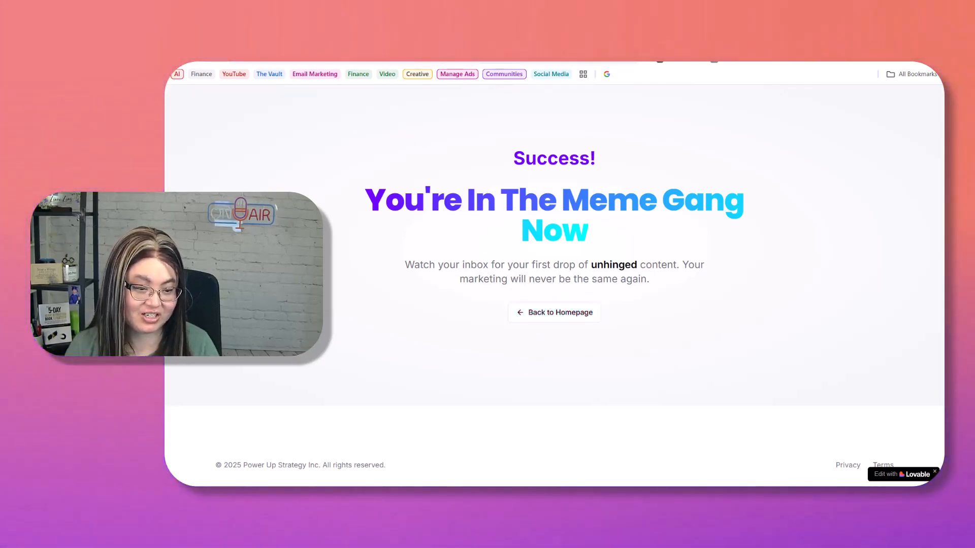
{"action": "left_click", "coordinate": [320, 62]}
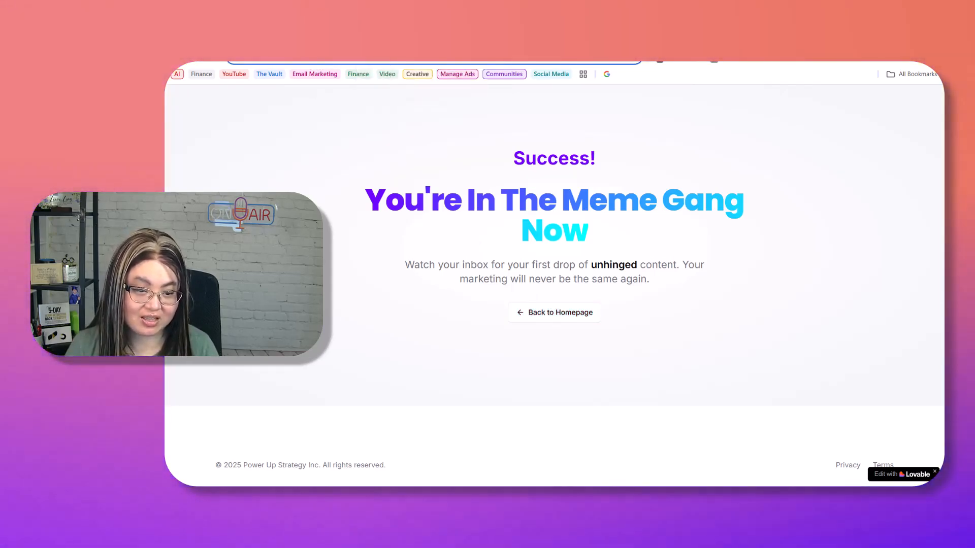
{"action": "key", "text": "ctrl+w"}
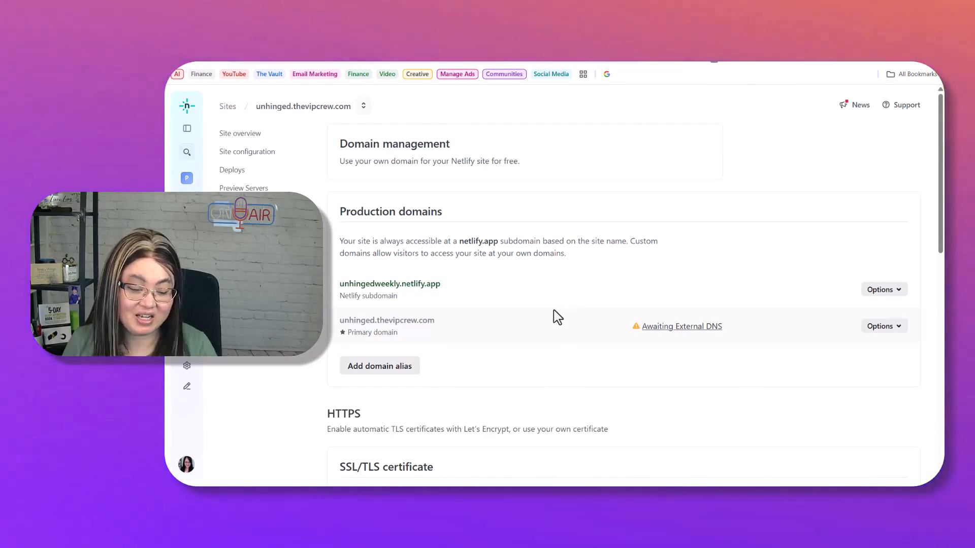
- Open unhingedweekly.netlify.app, scroll the landing page, then return to Lovable's page list
{"action": "left_click", "coordinate": [417, 285]}
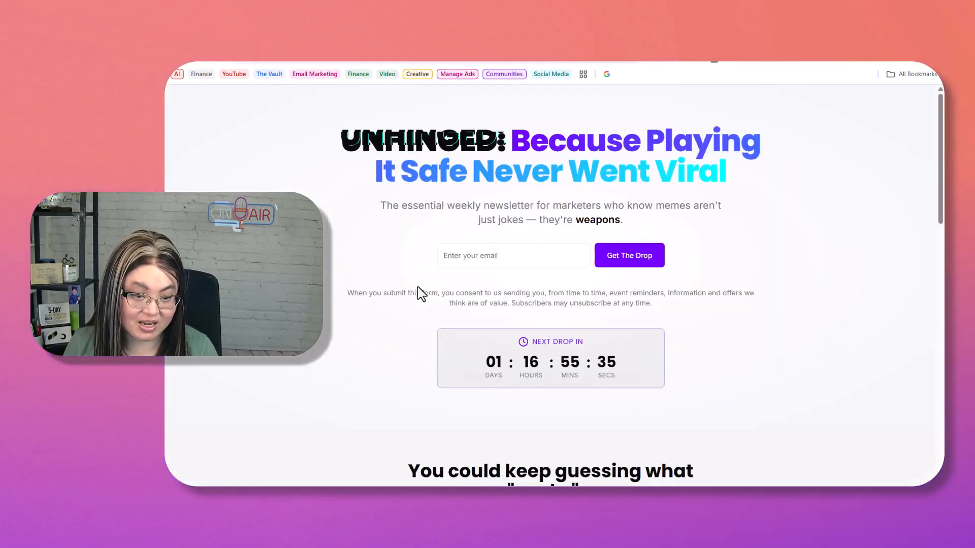
{"action": "scroll", "coordinate": [937, 144], "scroll_direction": "down", "scroll_amount": 1}
{"action": "left_click_drag", "start_coordinate": [937, 145], "coordinate": [845, 93]}
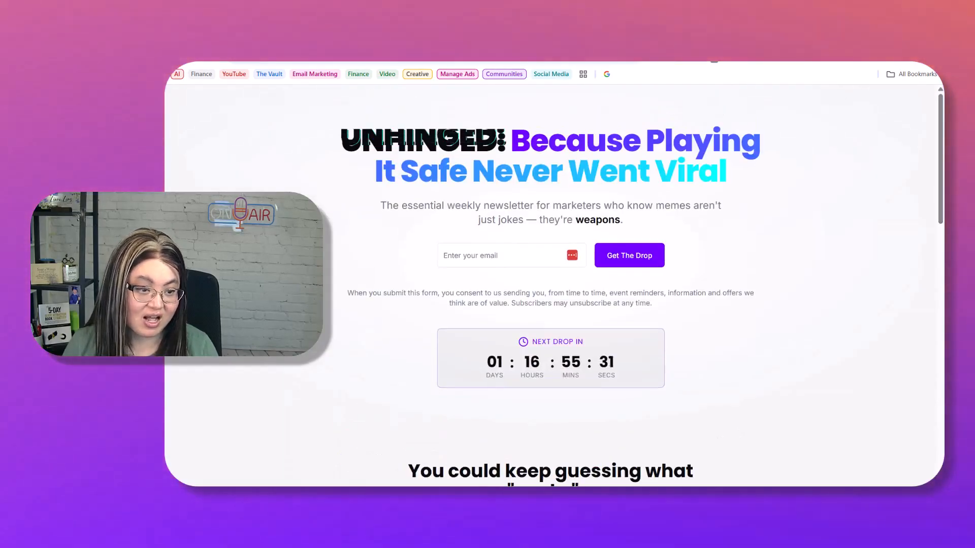
{"action": "left_click", "coordinate": [457, 38]}
{"action": "left_click", "coordinate": [647, 99]}
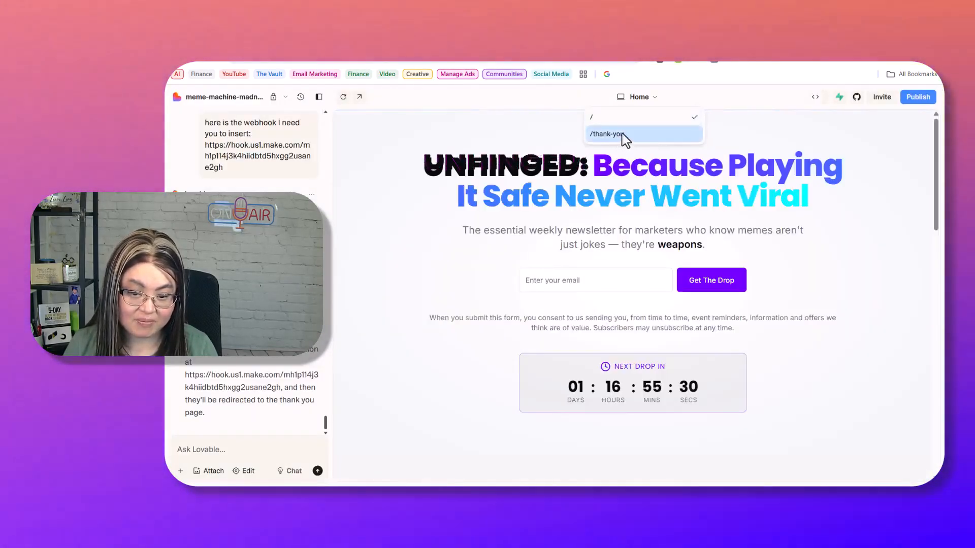
- Preview the /thank-you page, return to Home, and check it in mobile view
{"action": "left_click", "coordinate": [644, 134]}
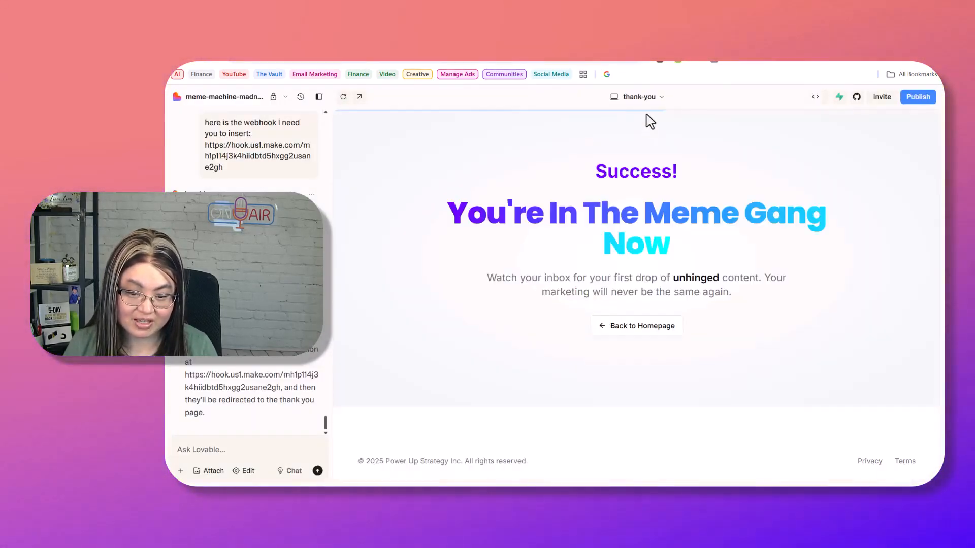
{"action": "left_click", "coordinate": [625, 97]}
{"action": "left_click", "coordinate": [616, 113]}
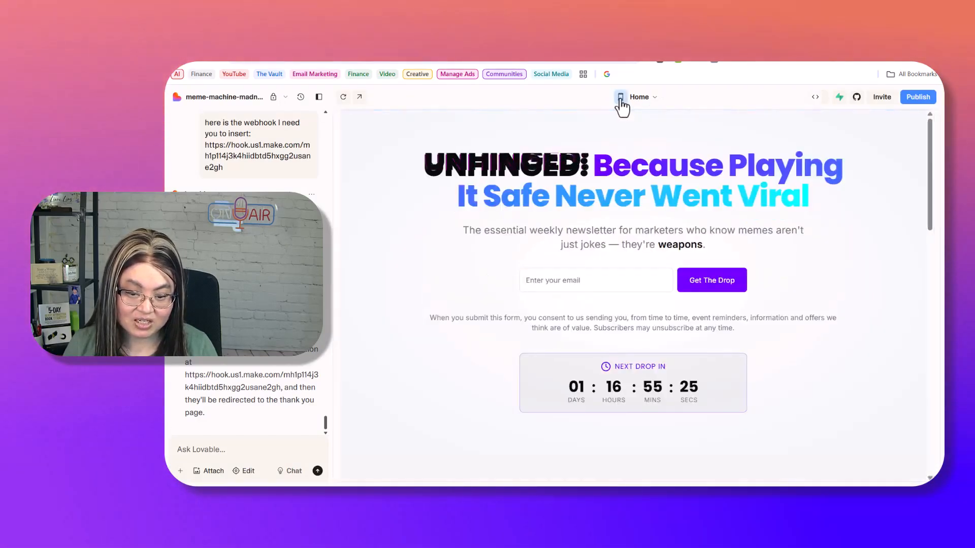
{"action": "left_click", "coordinate": [621, 96]}
{"action": "left_click_drag", "start_coordinate": [729, 146], "coordinate": [695, 360]}
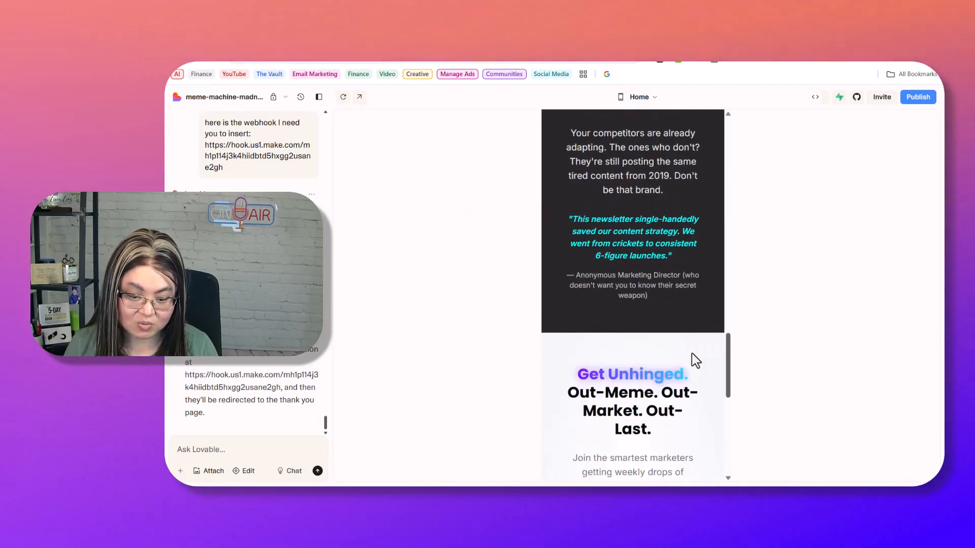
{"action": "scroll", "coordinate": [693, 361], "scroll_direction": "down", "scroll_amount": 10}
{"action": "scroll", "coordinate": [695, 446], "scroll_direction": "up", "scroll_amount": 20}
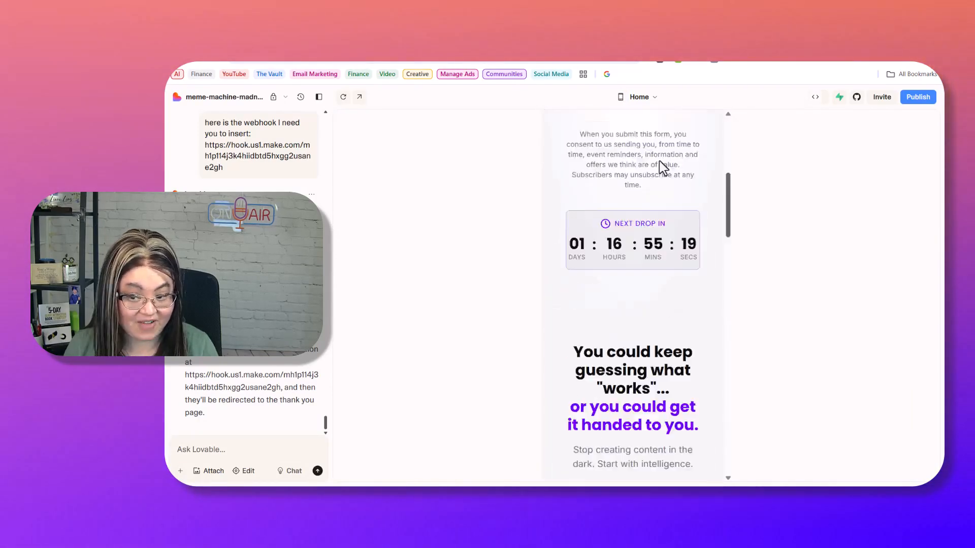
- Preview /thank-you once more, then switch the preview back to Home (/)
{"action": "left_click", "coordinate": [644, 100]}
{"action": "left_click", "coordinate": [604, 135]}
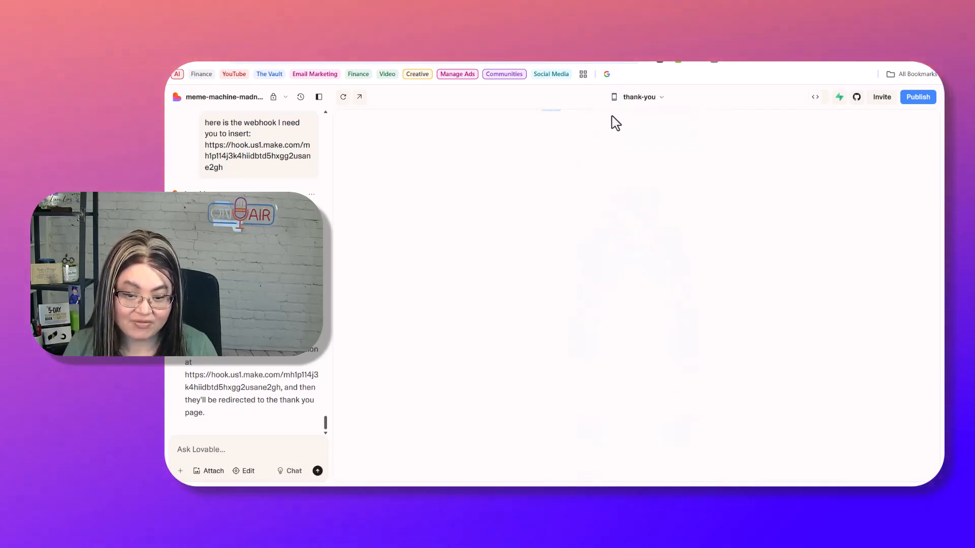
{"action": "left_click", "coordinate": [630, 97]}
{"action": "left_click", "coordinate": [614, 127]}
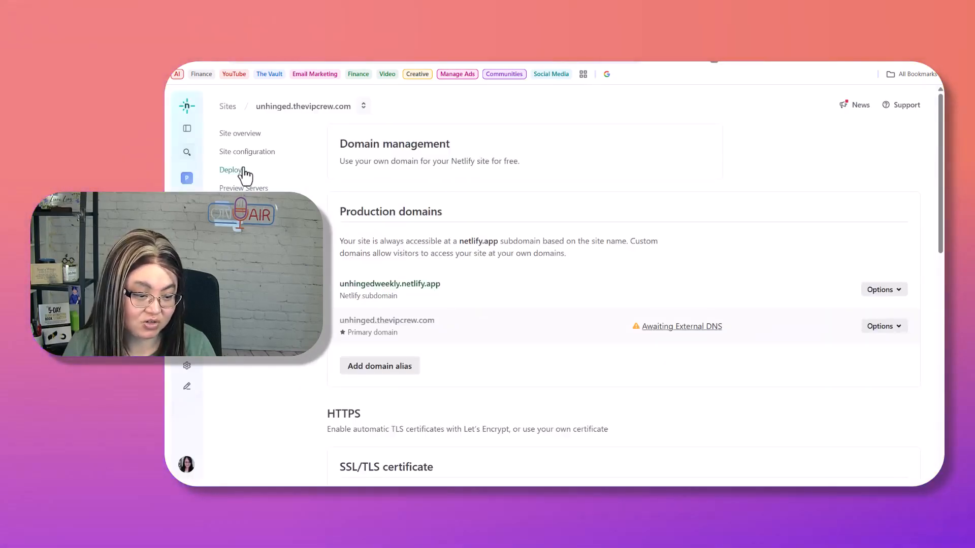
- Trigger a fresh production deploy of the unhingedweekly site from Deploys
{"action": "left_click", "coordinate": [241, 170]}
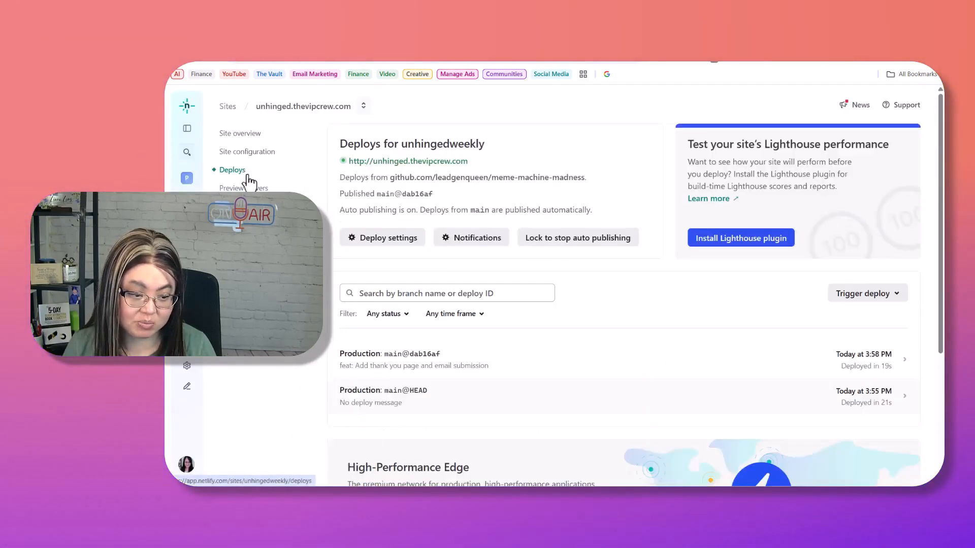
{"action": "left_click", "coordinate": [866, 296]}
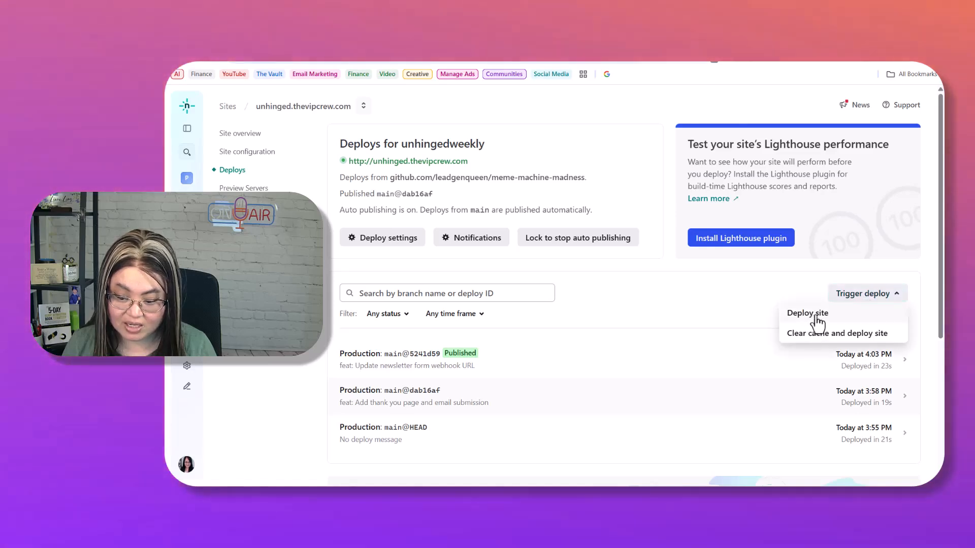
{"action": "left_click", "coordinate": [805, 314]}
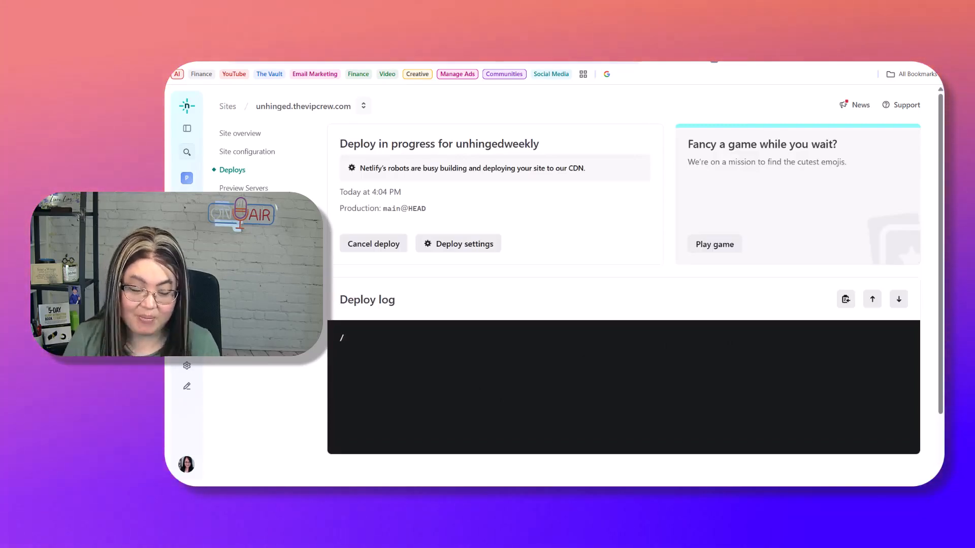
- Review the Lovable landing page preview at desktop width while the deploy publishes
{"action": "left_click", "coordinate": [321, 61]}
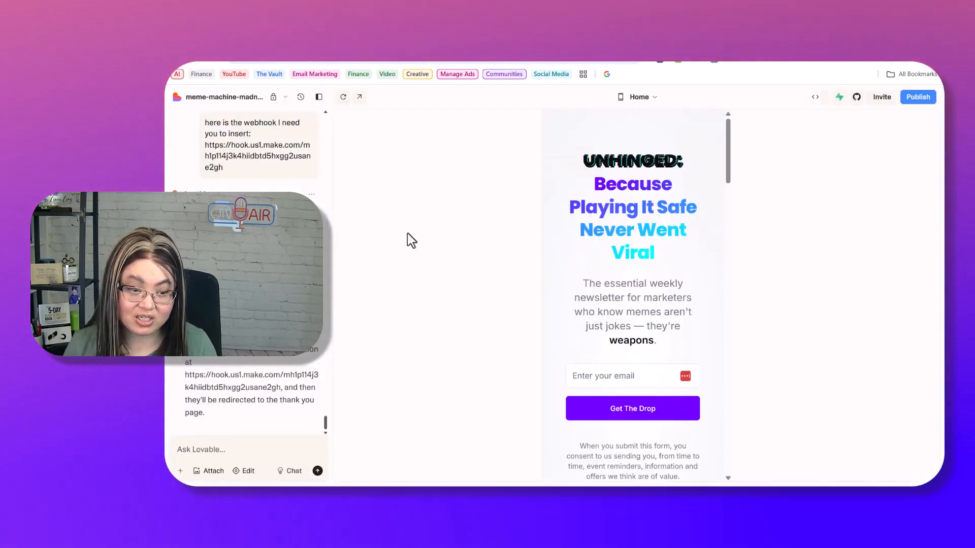
{"action": "left_click", "coordinate": [621, 97]}
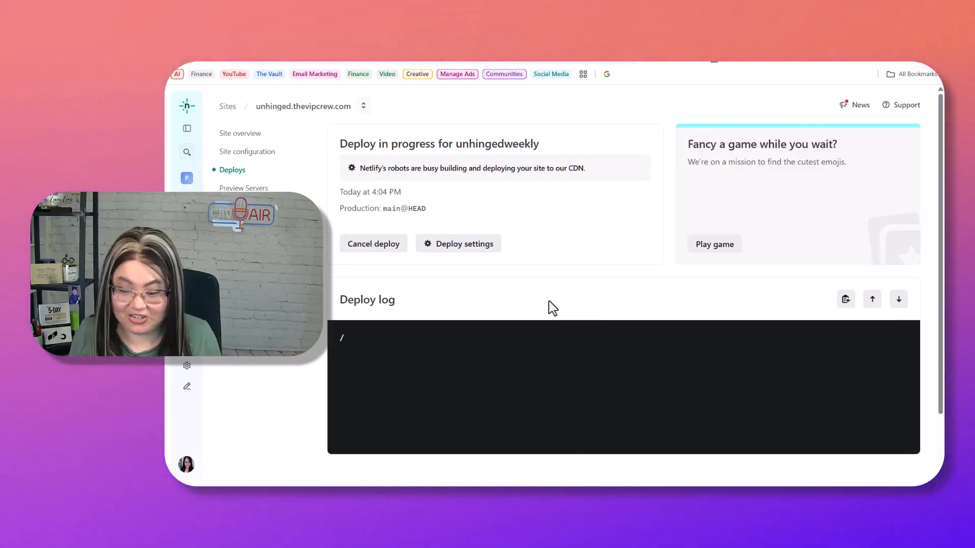
{"action": "scroll", "coordinate": [566, 298], "scroll_direction": "down", "scroll_amount": 2}
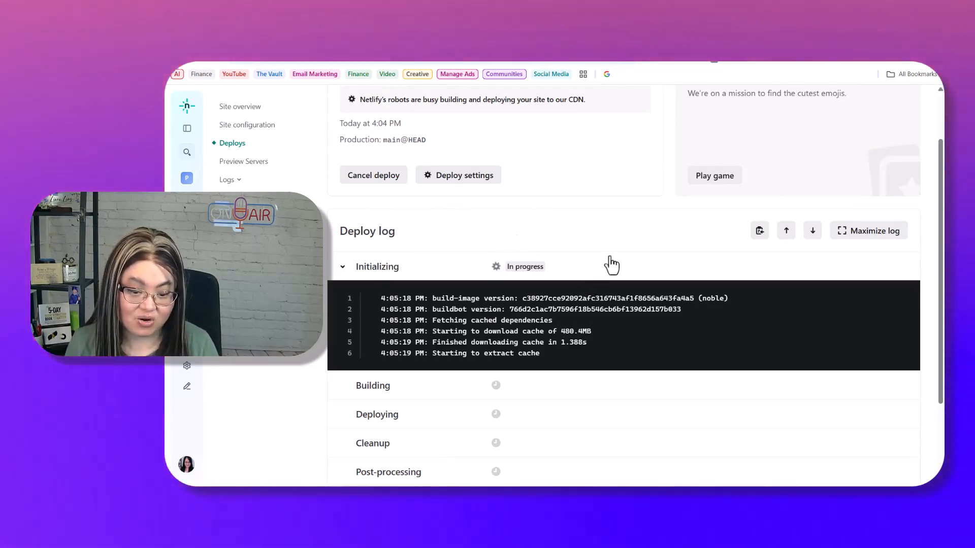
{"action": "scroll", "coordinate": [611, 266], "scroll_direction": "down", "scroll_amount": 1}
{"action": "scroll", "coordinate": [611, 234], "scroll_direction": "down", "scroll_amount": 2}
{"action": "scroll", "coordinate": [616, 217], "scroll_direction": "up", "scroll_amount": 4}
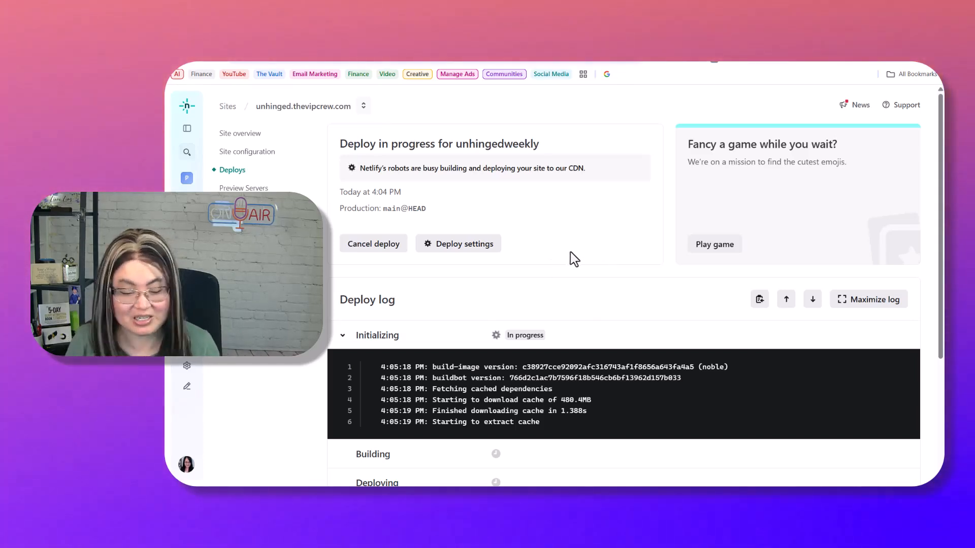
{"action": "scroll", "coordinate": [594, 303], "scroll_direction": "down", "scroll_amount": 2}
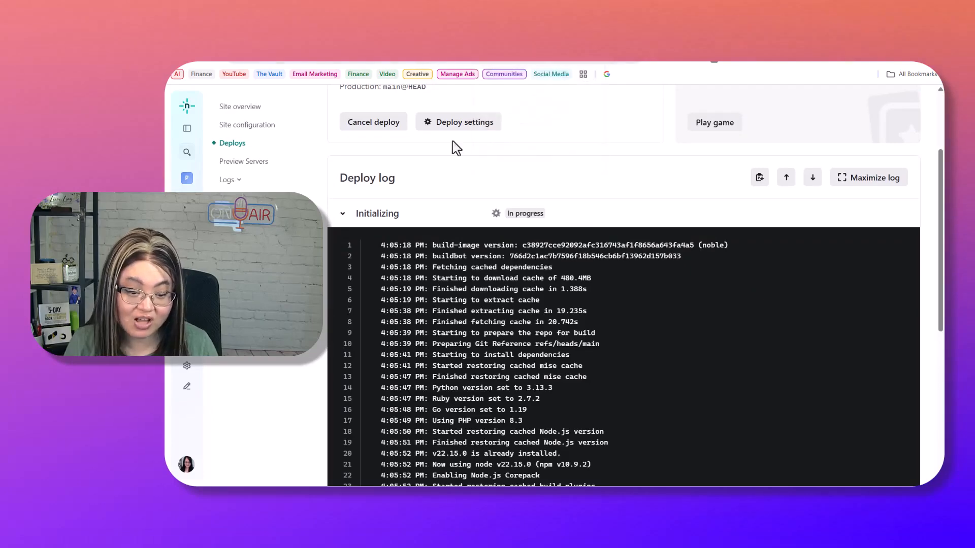
{"action": "scroll", "coordinate": [612, 329], "scroll_direction": "down", "scroll_amount": 6}
{"action": "scroll", "coordinate": [652, 171], "scroll_direction": "up", "scroll_amount": 7}
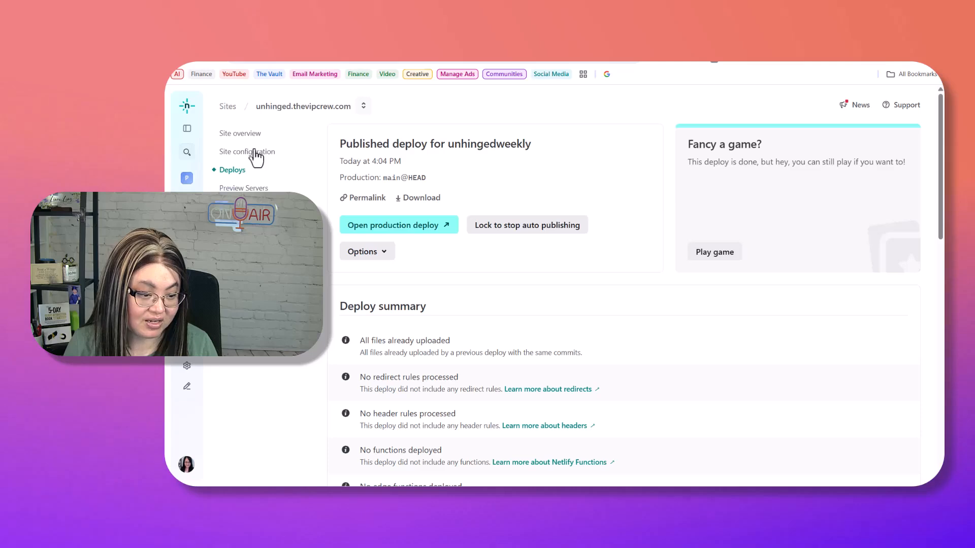
{"action": "left_click", "coordinate": [257, 134]}
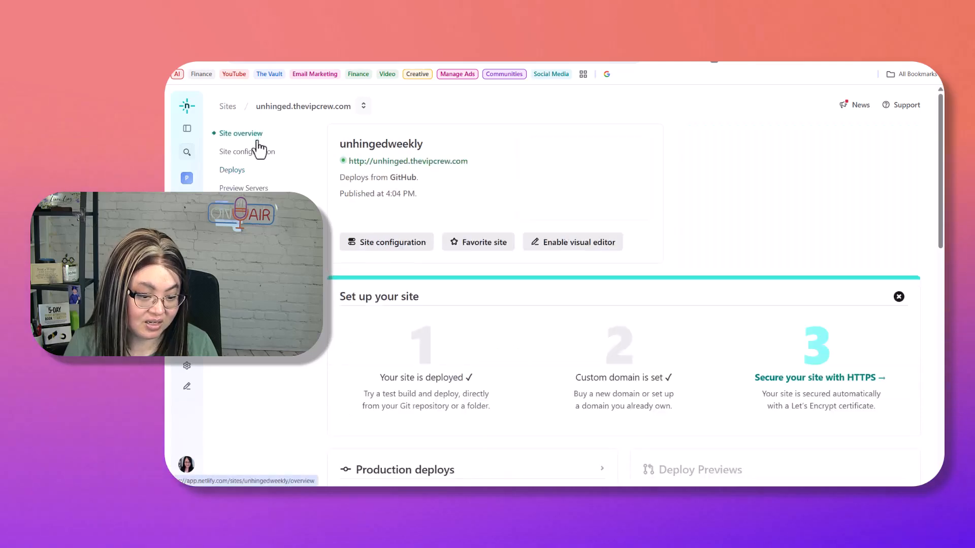
{"action": "left_click", "coordinate": [421, 161]}
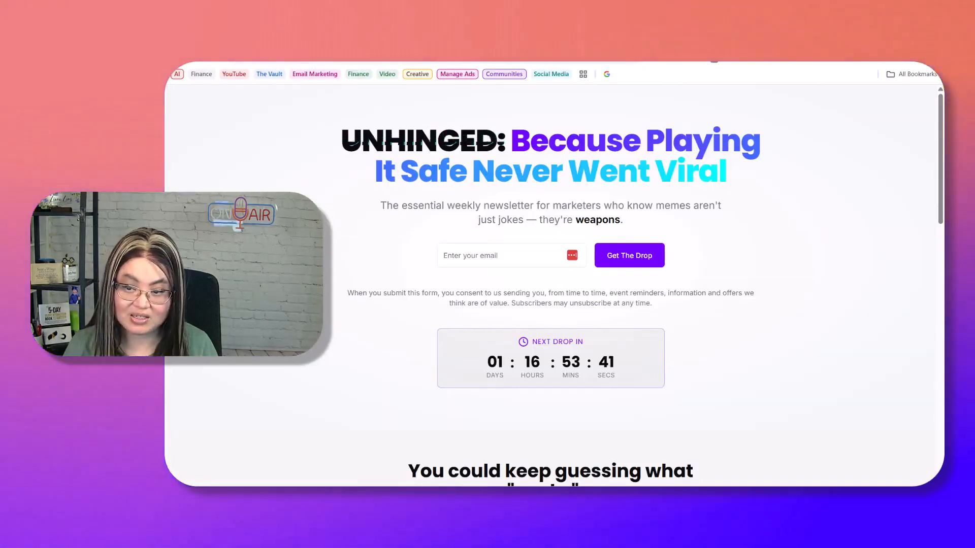
{"action": "key", "text": "ctrl+t"}
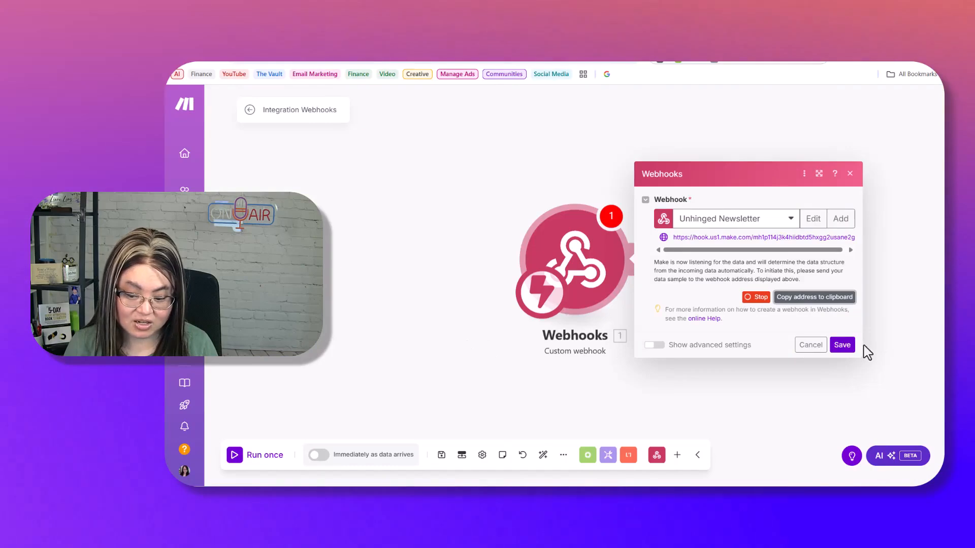
- Save the webhook module, then rename the scenario 'unhinged newsletter' and save it
{"action": "left_click", "coordinate": [841, 346]}
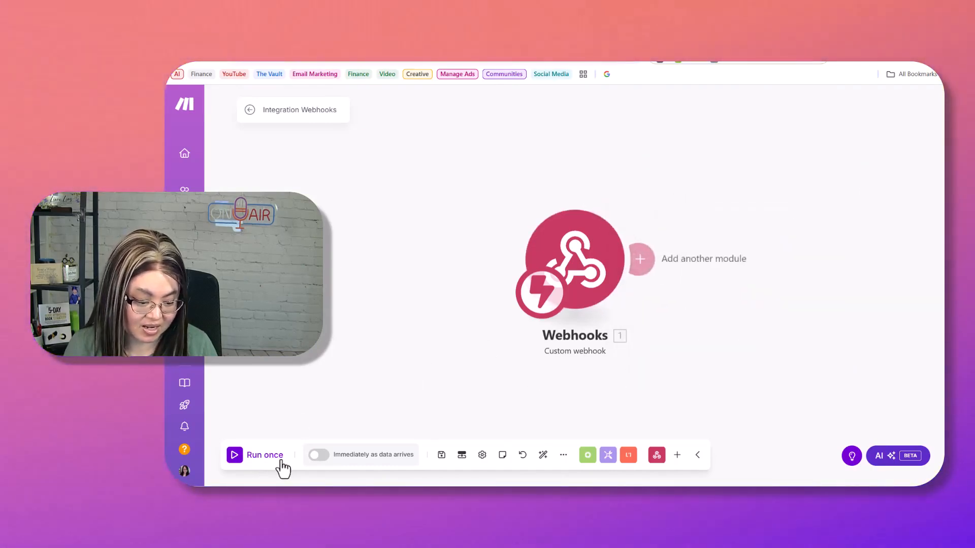
{"action": "left_click", "coordinate": [317, 456]}
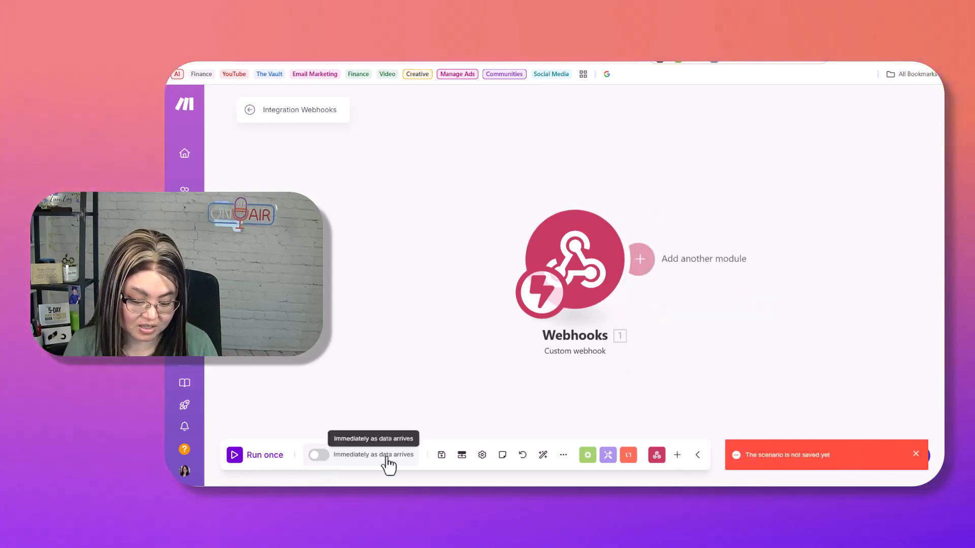
{"action": "left_click", "coordinate": [293, 110]}
{"action": "type", "text": "unhinged newsletter"}
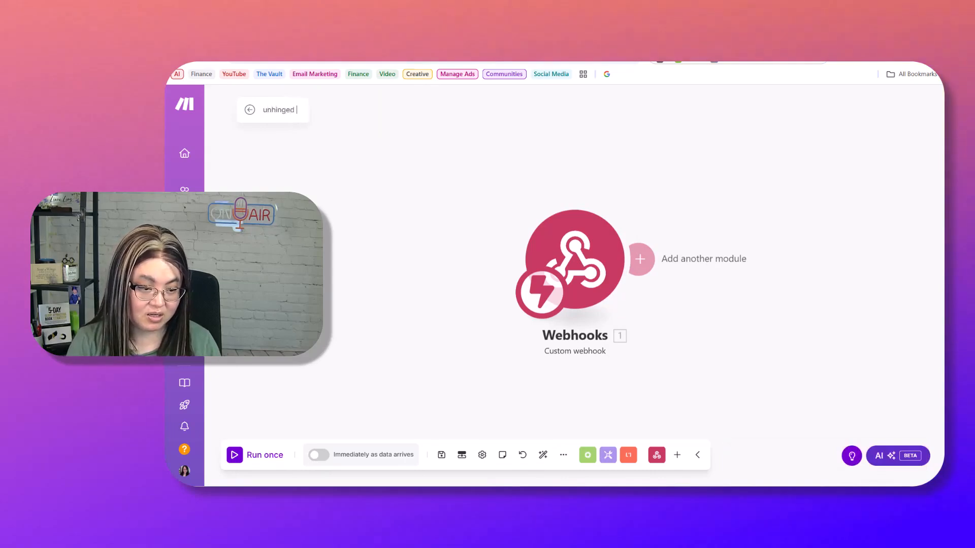
{"action": "left_click", "coordinate": [436, 463]}
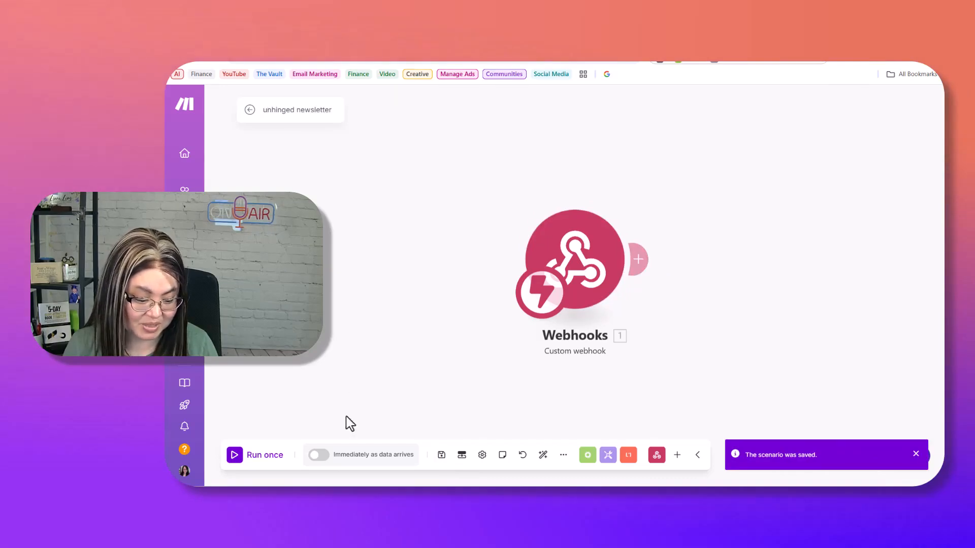
- Schedule the scenario to run Immediately as data arrives, then Run once to listen
{"action": "left_click", "coordinate": [318, 456]}
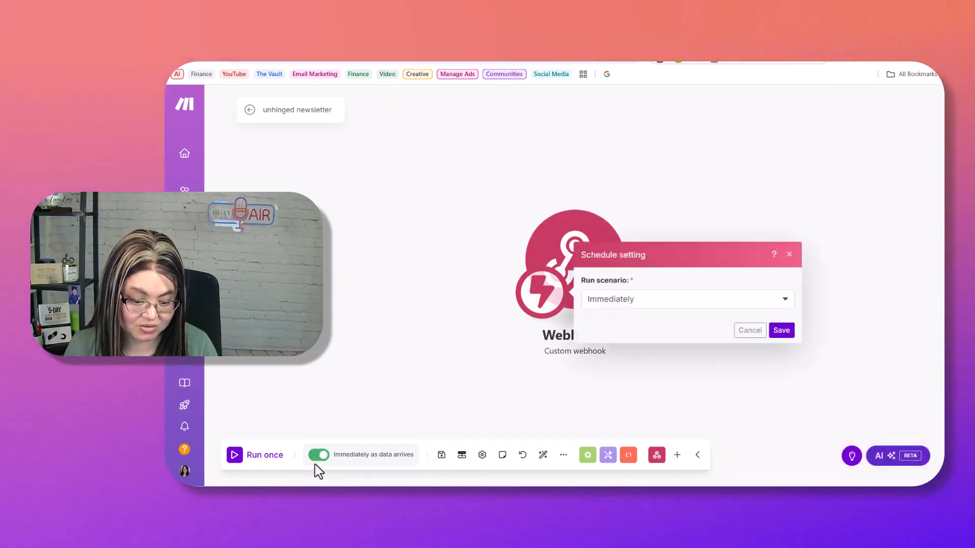
{"action": "left_click", "coordinate": [778, 331]}
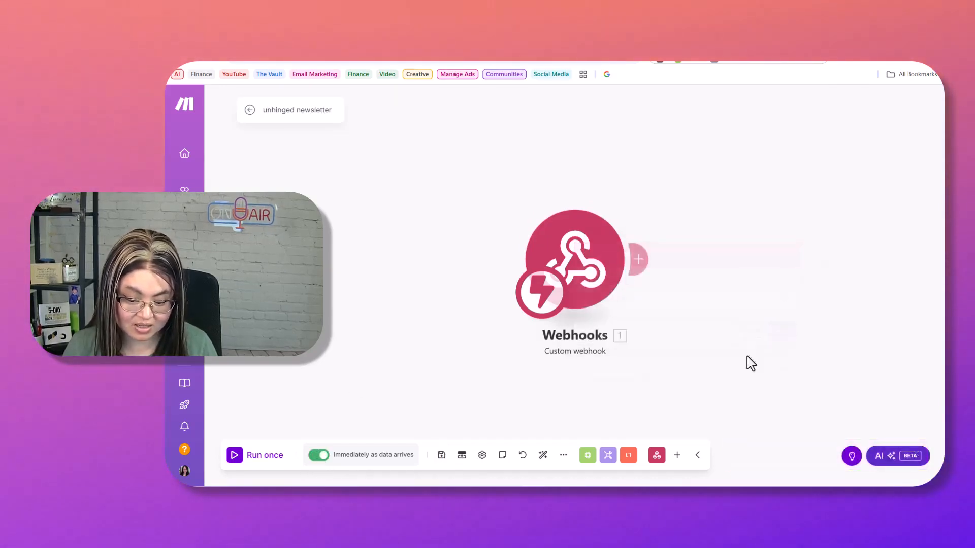
{"action": "left_click", "coordinate": [234, 459]}
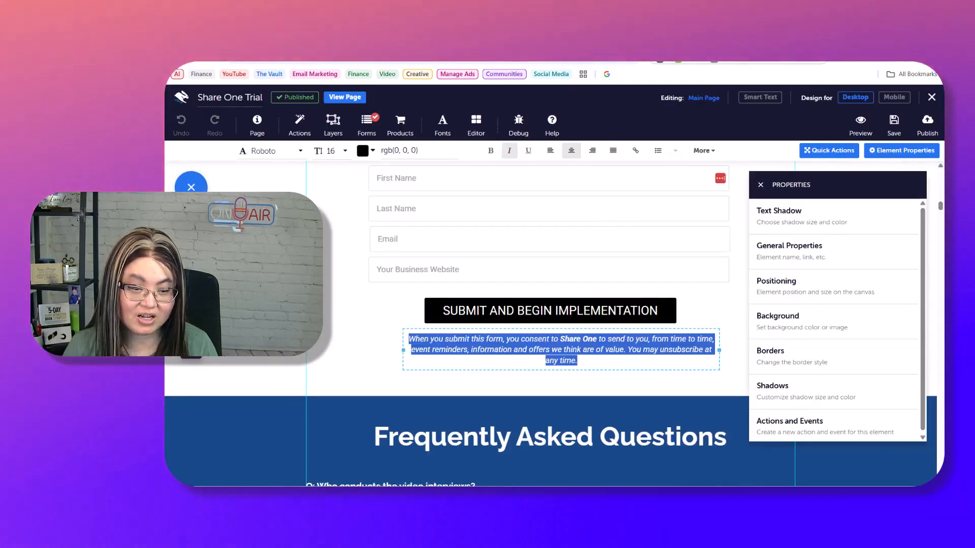
- Sign up on unhinged.thevipcrew.com with a test email address and reach the Success page
{"action": "left_click", "coordinate": [399, 60]}
{"action": "left_click", "coordinate": [599, 121]}
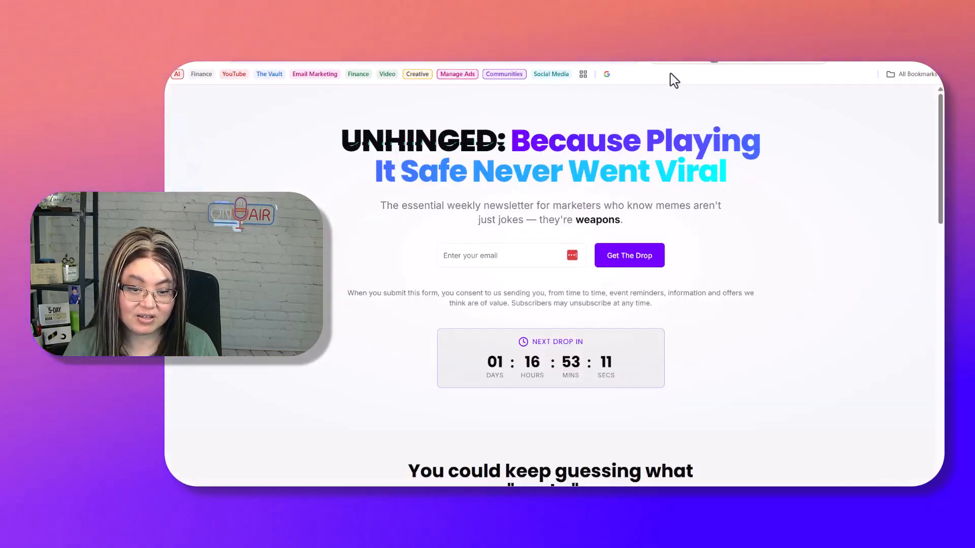
{"action": "left_click", "coordinate": [481, 262]}
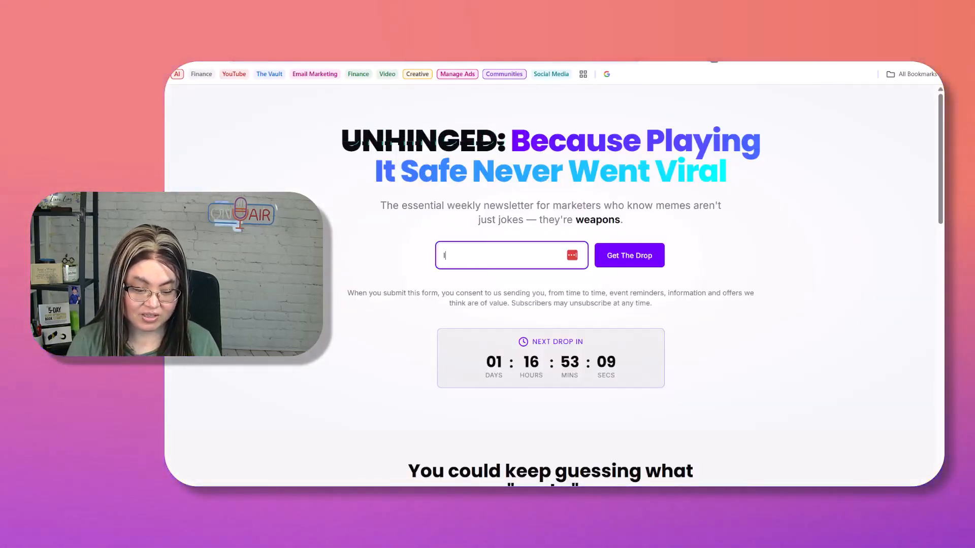
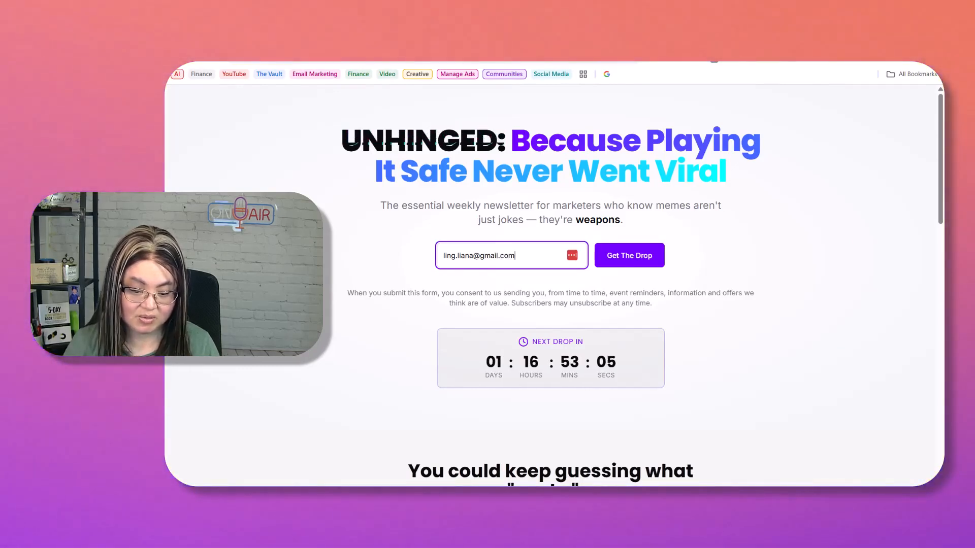
{"action": "left_click", "coordinate": [649, 265]}
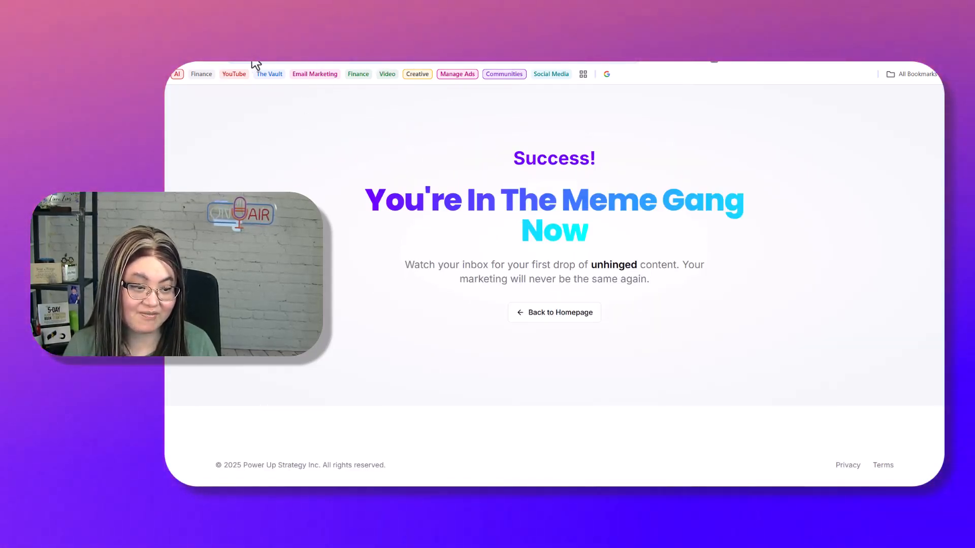
{"action": "left_click", "coordinate": [255, 60]}
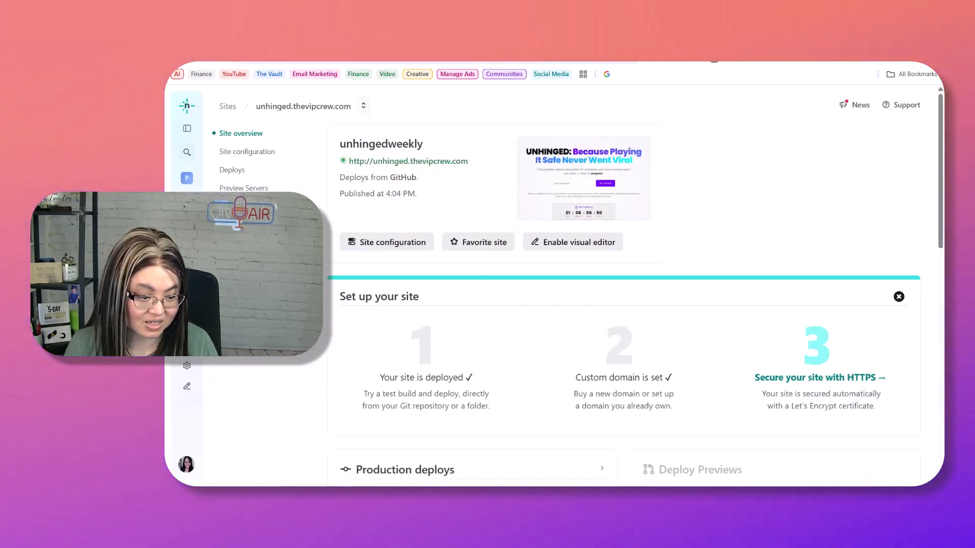
- Run Verify DNS configuration in Domain management's HTTPS section for unhinged.thevipcrew.com
{"action": "left_click", "coordinate": [250, 261]}
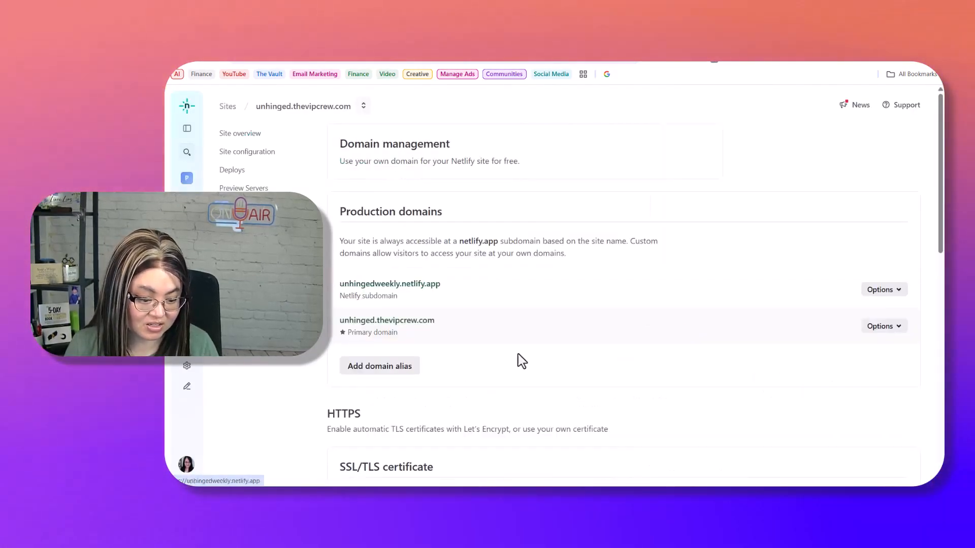
{"action": "scroll", "coordinate": [519, 354], "scroll_direction": "down", "scroll_amount": 4}
{"action": "left_click", "coordinate": [406, 349]}
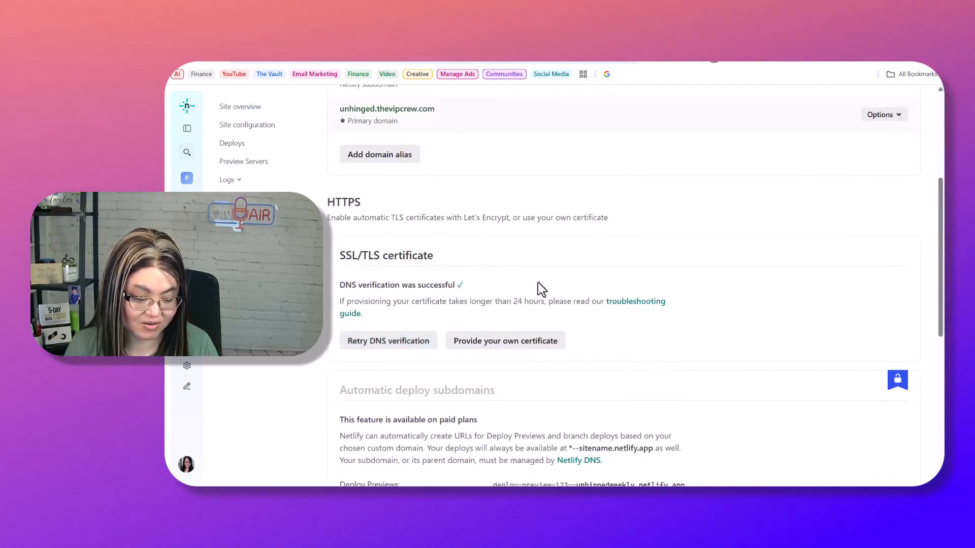
{"action": "scroll", "coordinate": [558, 244], "scroll_direction": "down", "scroll_amount": 3}
{"action": "scroll", "coordinate": [629, 198], "scroll_direction": "down", "scroll_amount": 1}
{"action": "scroll", "coordinate": [604, 218], "scroll_direction": "up", "scroll_amount": 3}
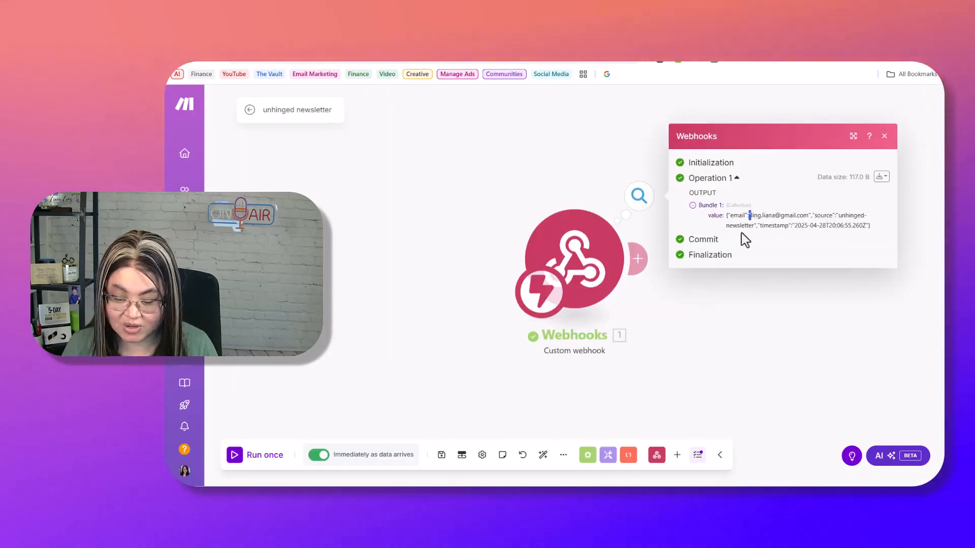
- Add a beehiiv Create a Subscriber module after the webhook, closing the connection form unsaved
{"action": "left_click", "coordinate": [638, 258]}
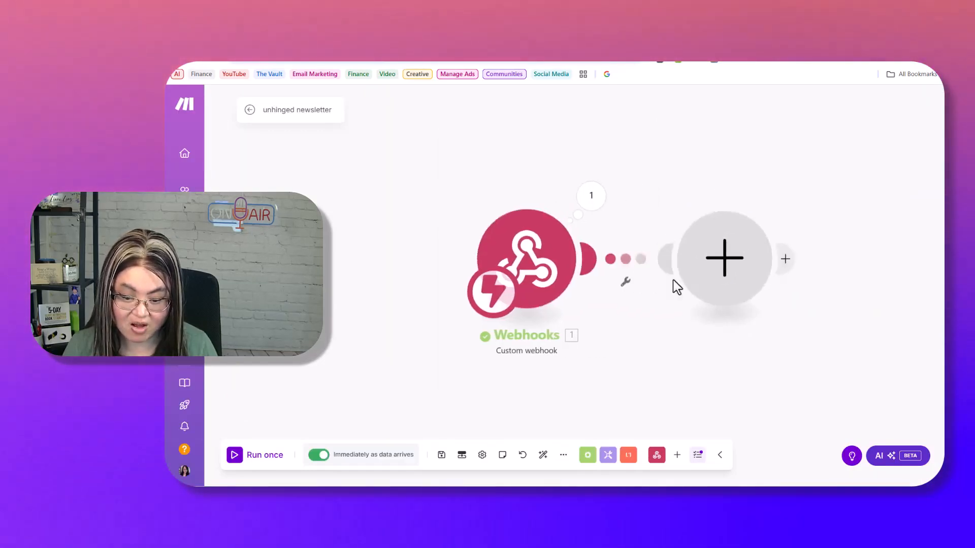
{"action": "type", "text": "beehiiv"}
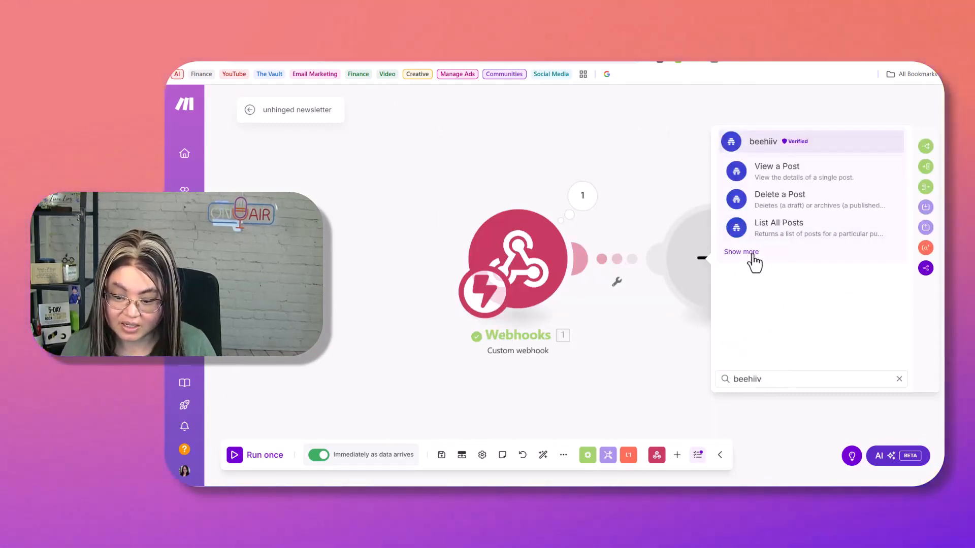
{"action": "left_click", "coordinate": [750, 253]}
{"action": "left_click", "coordinate": [843, 230]}
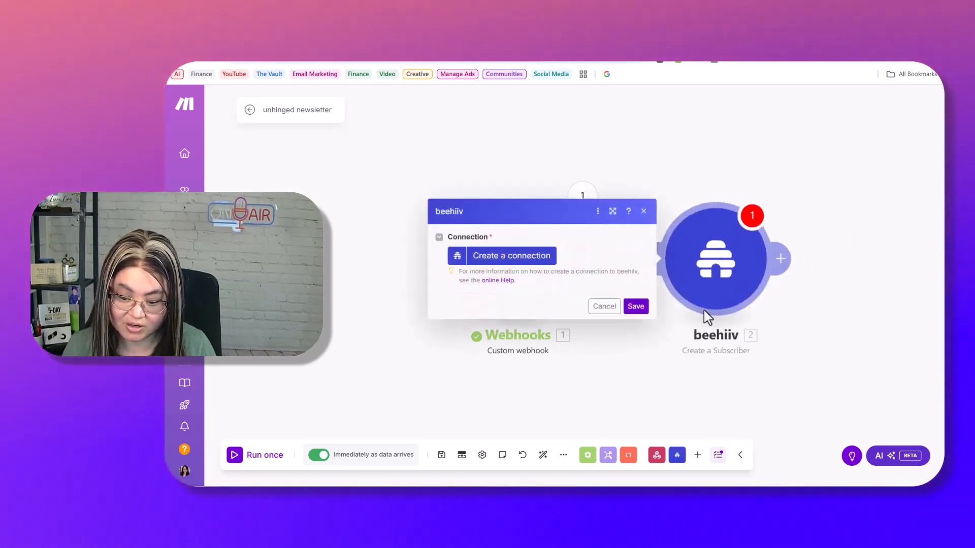
{"action": "left_click", "coordinate": [522, 256]}
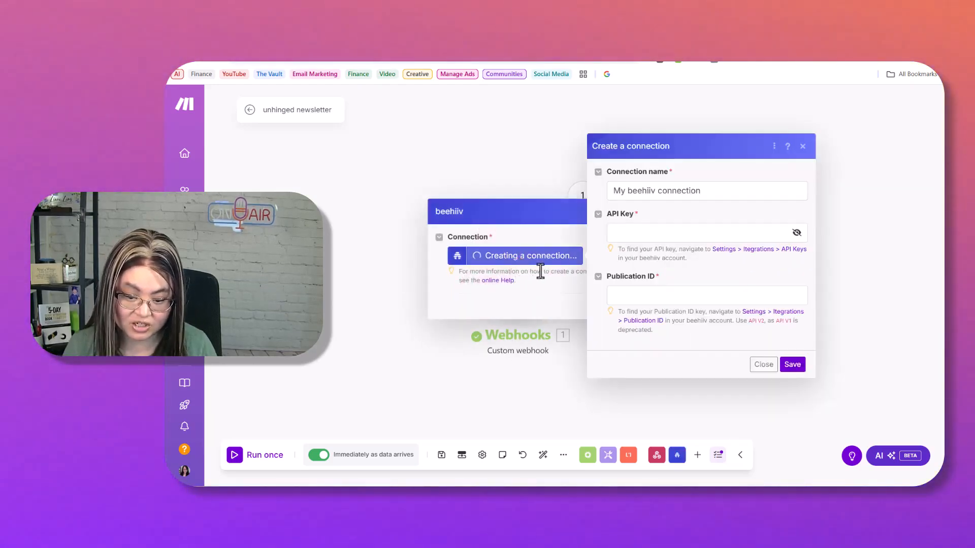
{"action": "left_click", "coordinate": [763, 364]}
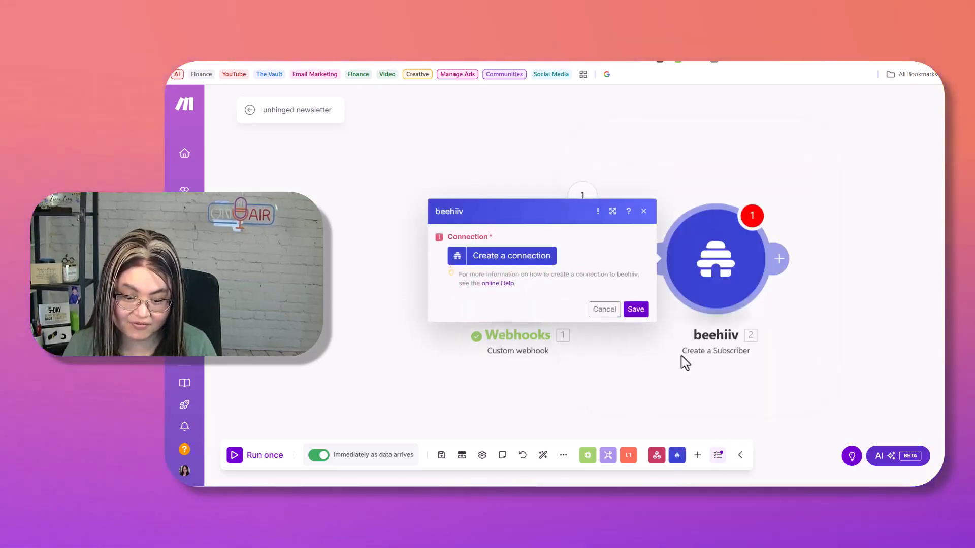
{"action": "left_click", "coordinate": [644, 211]}
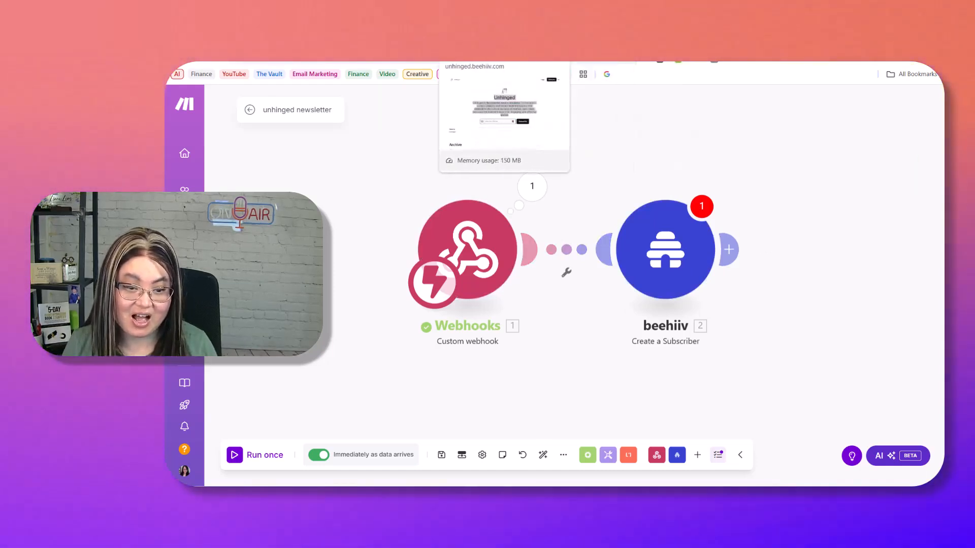
- Cycle through the beehiiv, Netlify domains and Success tabs, then go back to the homepage
{"action": "left_click", "coordinate": [477, 33]}
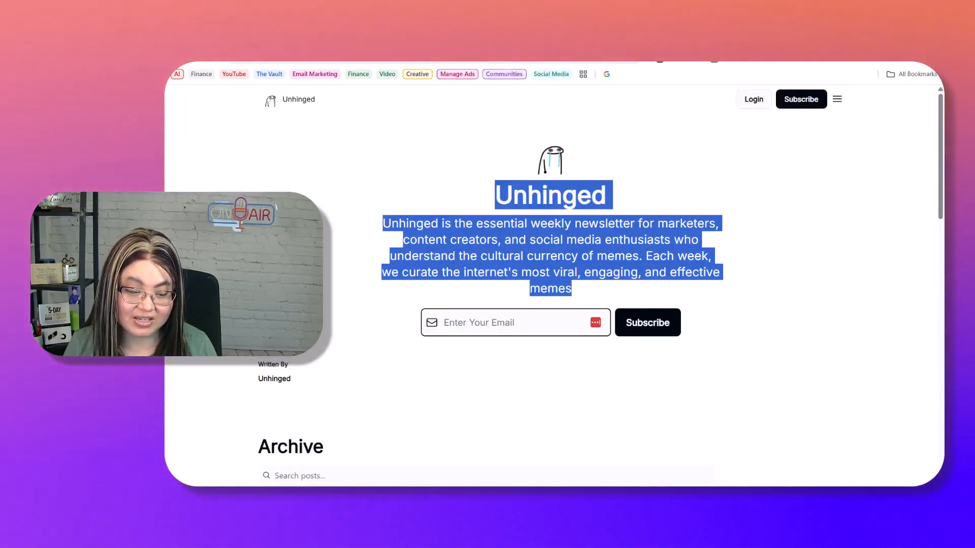
{"action": "left_click", "coordinate": [660, 62]}
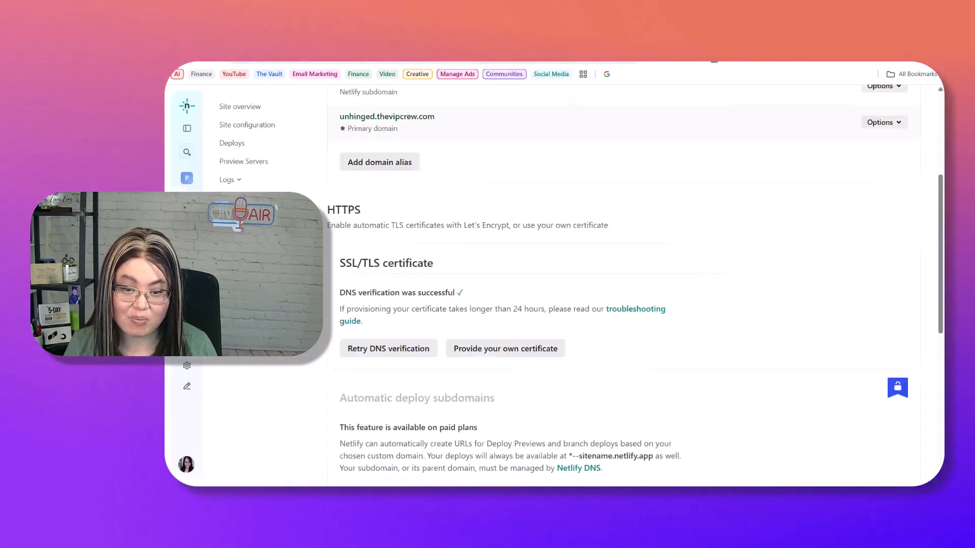
{"action": "left_click", "coordinate": [734, 62]}
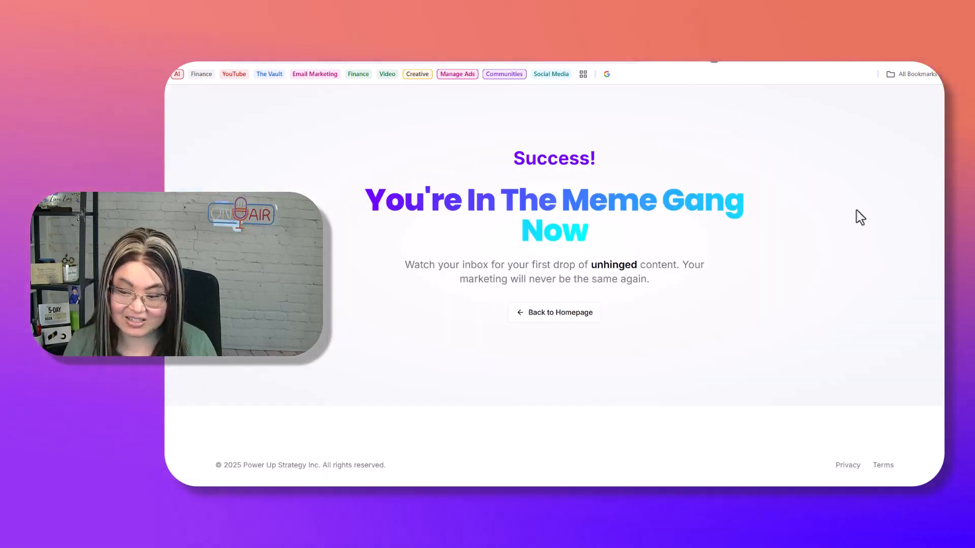
{"action": "left_click", "coordinate": [529, 318]}
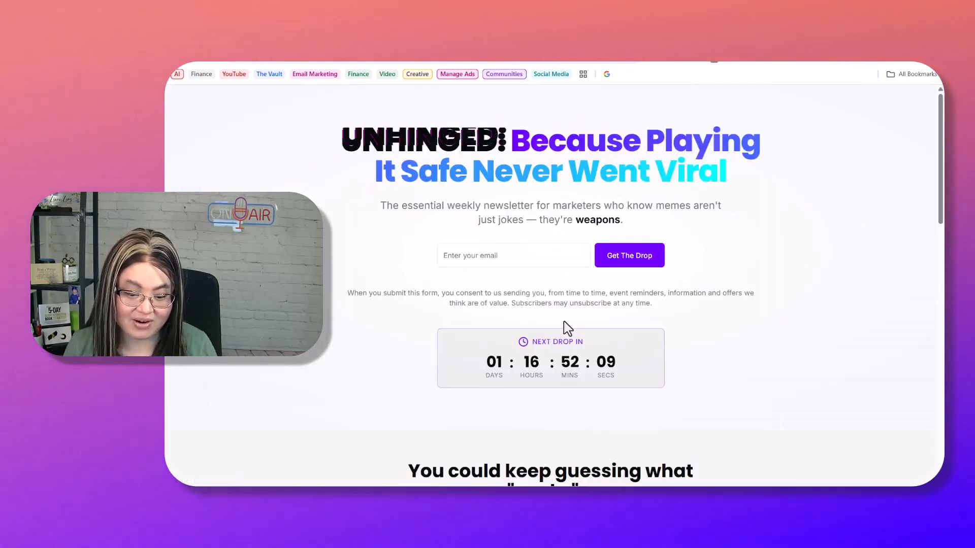
- Scroll through the Unhinged landing page's signup forms, feature list, testimonial and Next Drop countdown
{"action": "scroll", "coordinate": [776, 288], "scroll_direction": "down", "scroll_amount": 5}
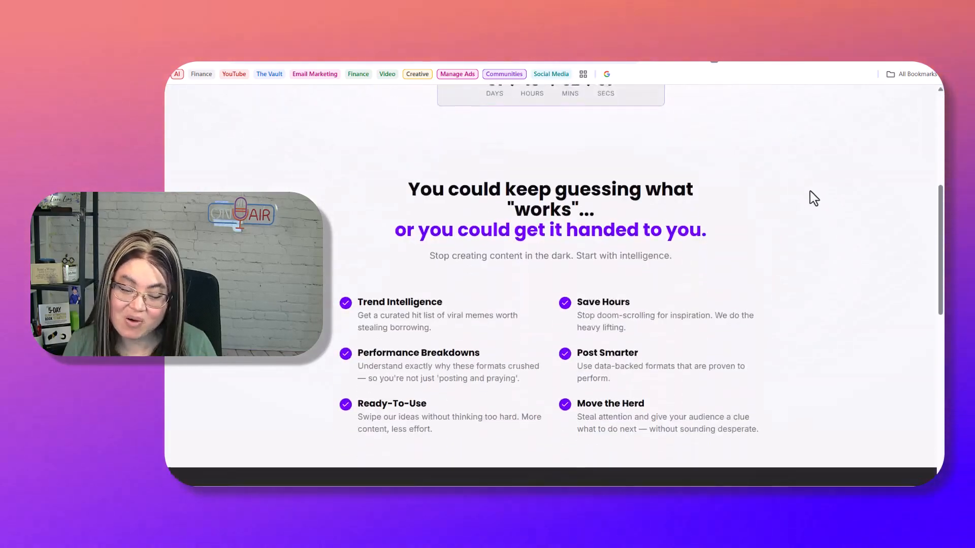
{"action": "scroll", "coordinate": [903, 327], "scroll_direction": "down", "scroll_amount": 8}
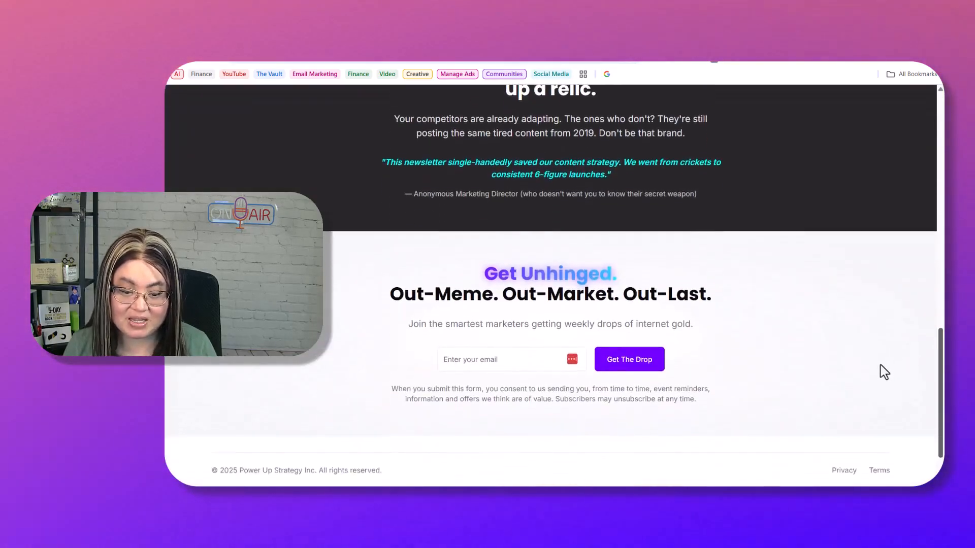
{"action": "scroll", "coordinate": [878, 381], "scroll_direction": "up", "scroll_amount": 8}
{"action": "scroll", "coordinate": [883, 389], "scroll_direction": "down", "scroll_amount": 8}
{"action": "scroll", "coordinate": [892, 383], "scroll_direction": "up", "scroll_amount": 15}
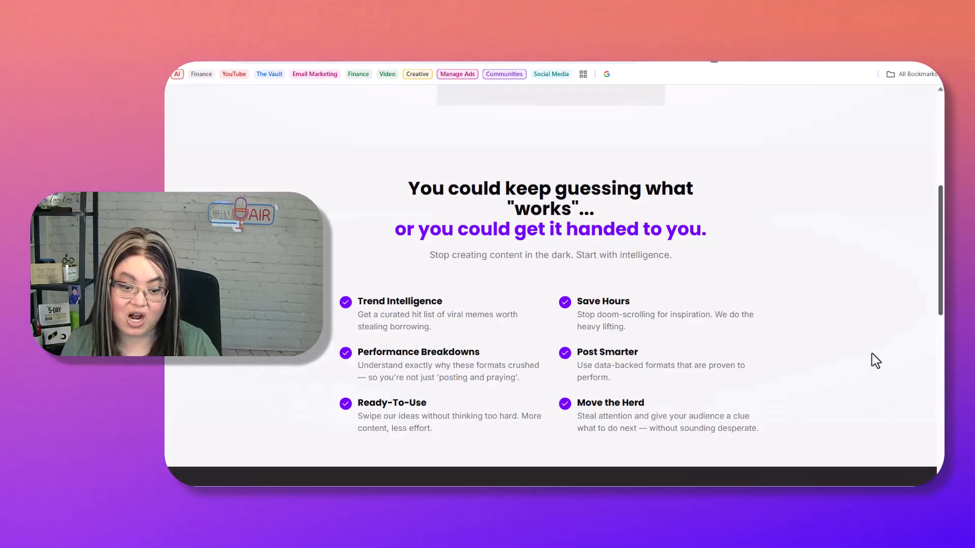
{"action": "scroll", "coordinate": [855, 174], "scroll_direction": "up", "scroll_amount": 2}
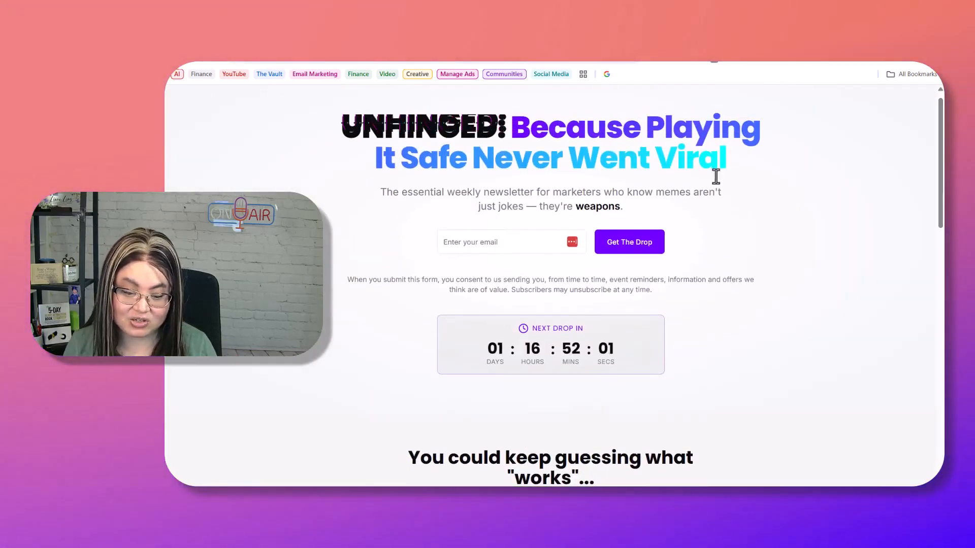
{"action": "left_click_drag", "start_coordinate": [712, 279], "coordinate": [716, 279]}
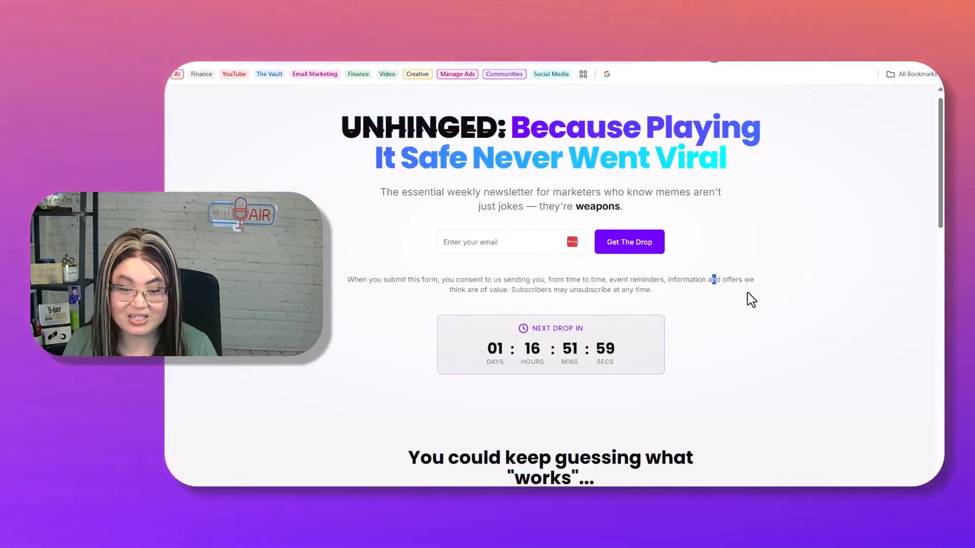
{"action": "scroll", "coordinate": [751, 294], "scroll_direction": "down", "scroll_amount": 4}
{"action": "scroll", "coordinate": [838, 219], "scroll_direction": "down", "scroll_amount": 1}
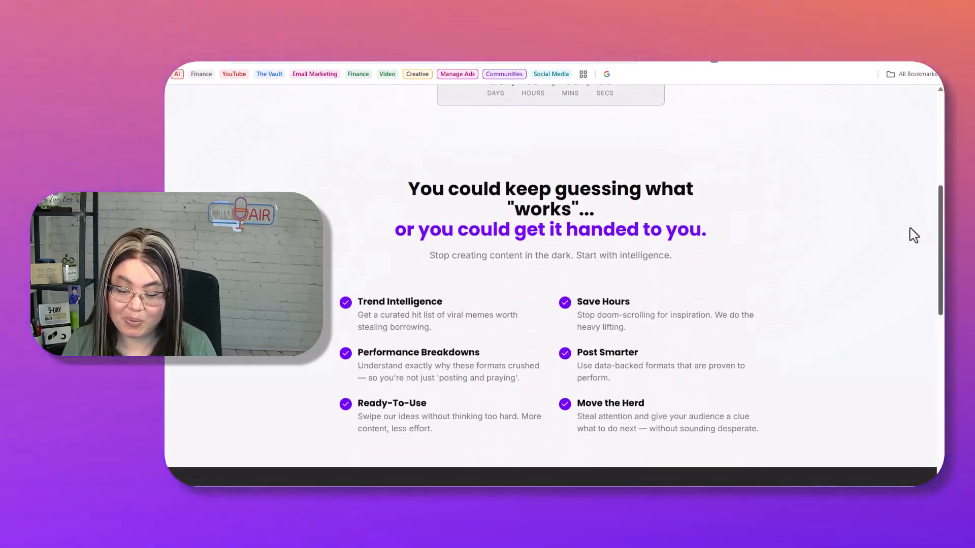
{"action": "left_click_drag", "start_coordinate": [939, 227], "coordinate": [913, 404]}
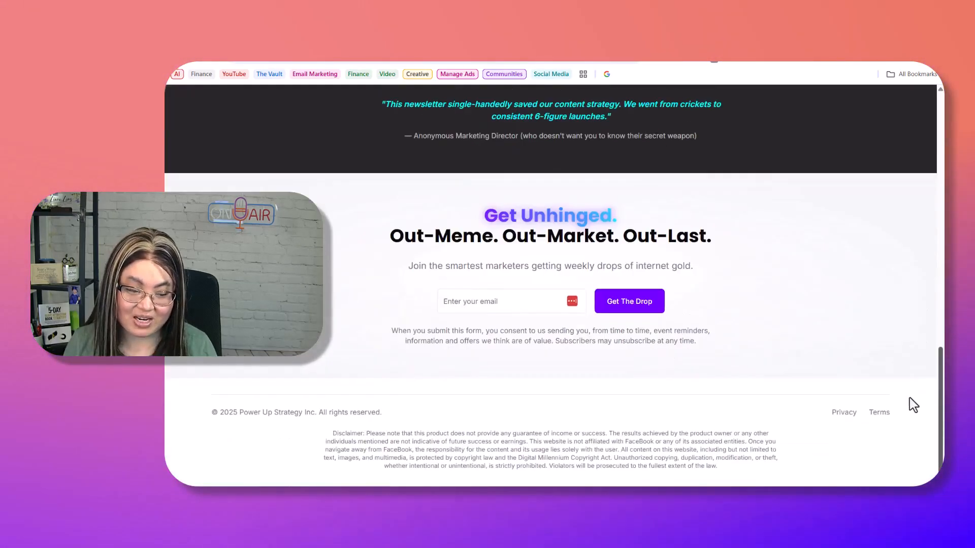
{"action": "scroll", "coordinate": [714, 218], "scroll_direction": "up", "scroll_amount": 14}
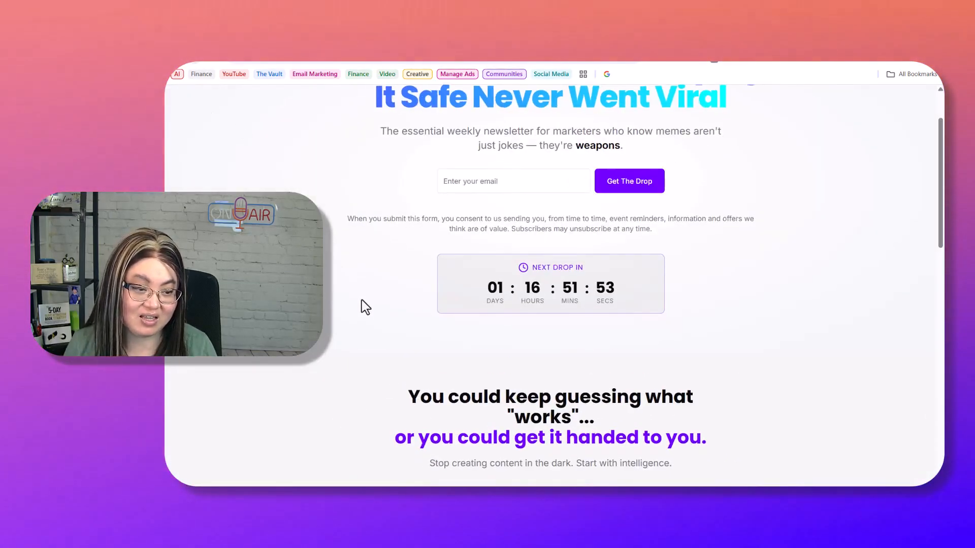
{"action": "scroll", "coordinate": [551, 254], "scroll_direction": "up", "scroll_amount": 2}
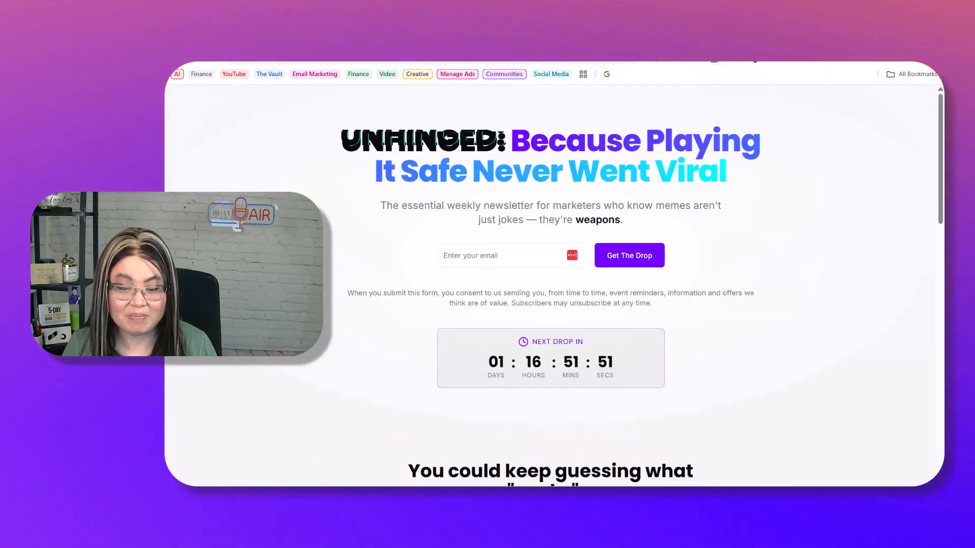
- Review the Make webhook request in the Lovable chat, then return to Netlify's domain settings
{"action": "key", "text": "ctrl+Tab"}
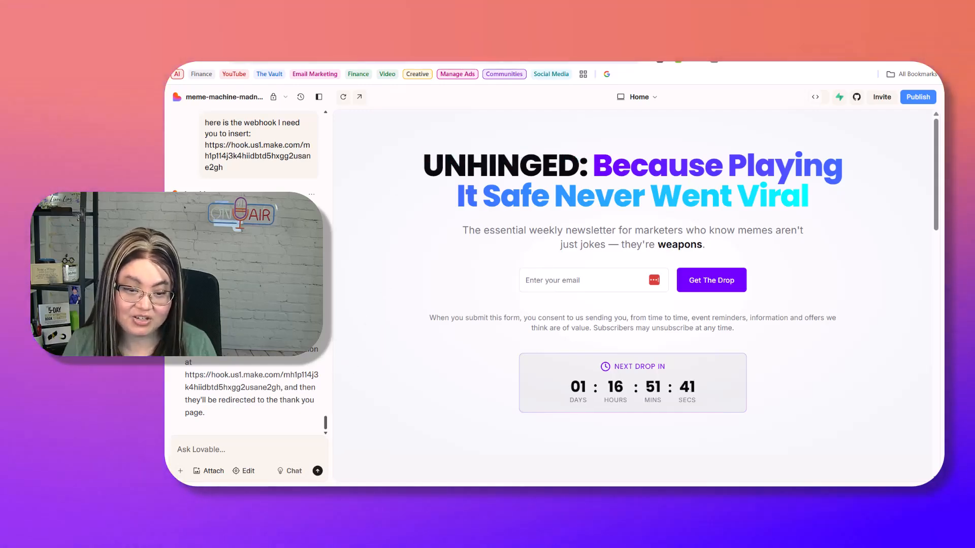
{"action": "left_click", "coordinate": [690, 63]}
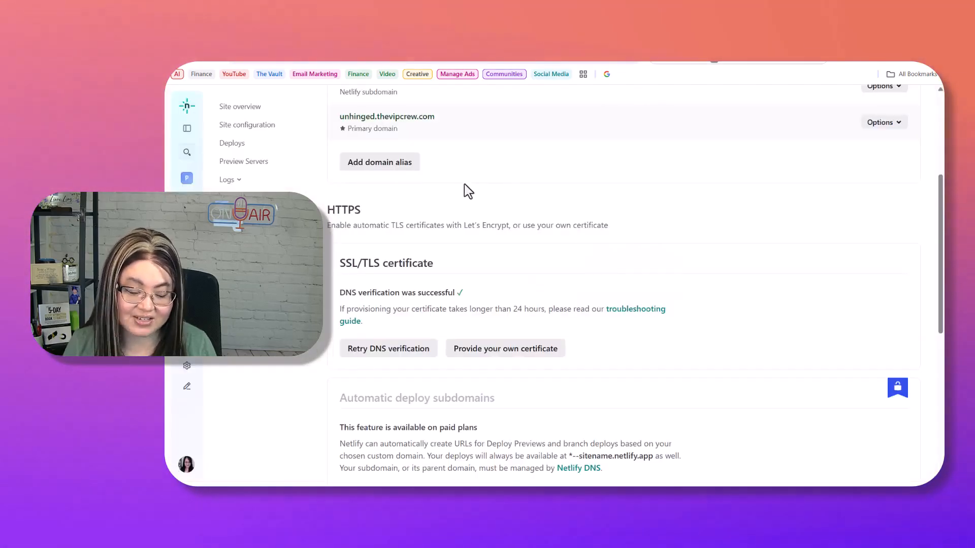
- Open unhinged.thevipcrew.com and load it over https, which shows a connection-not-private warning
{"action": "scroll", "coordinate": [522, 160], "scroll_direction": "up", "scroll_amount": 3}
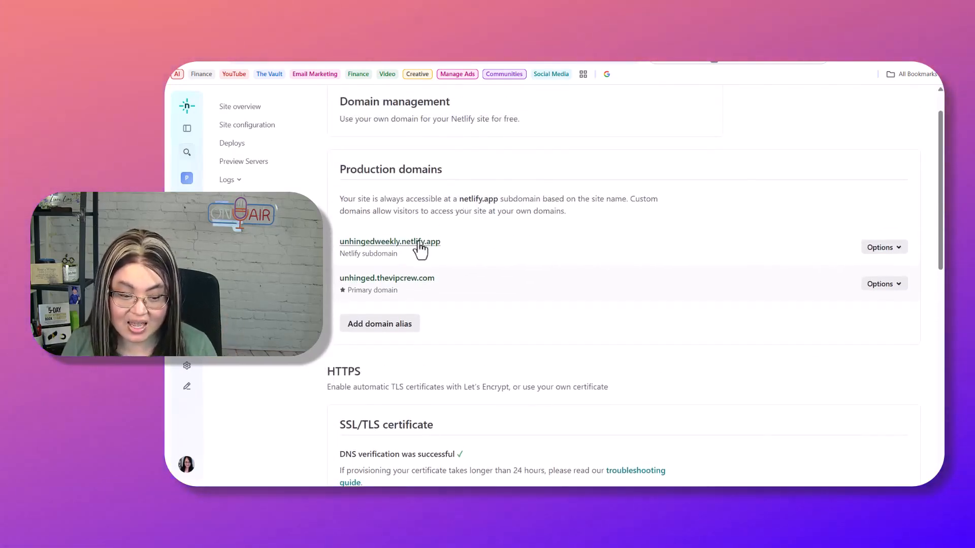
{"action": "left_click", "coordinate": [401, 279]}
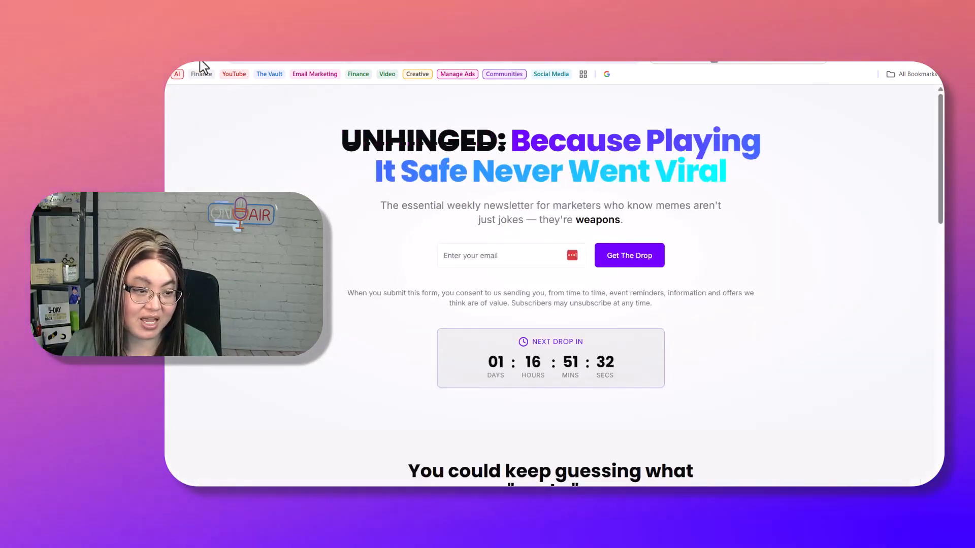
{"action": "left_click", "coordinate": [278, 60]}
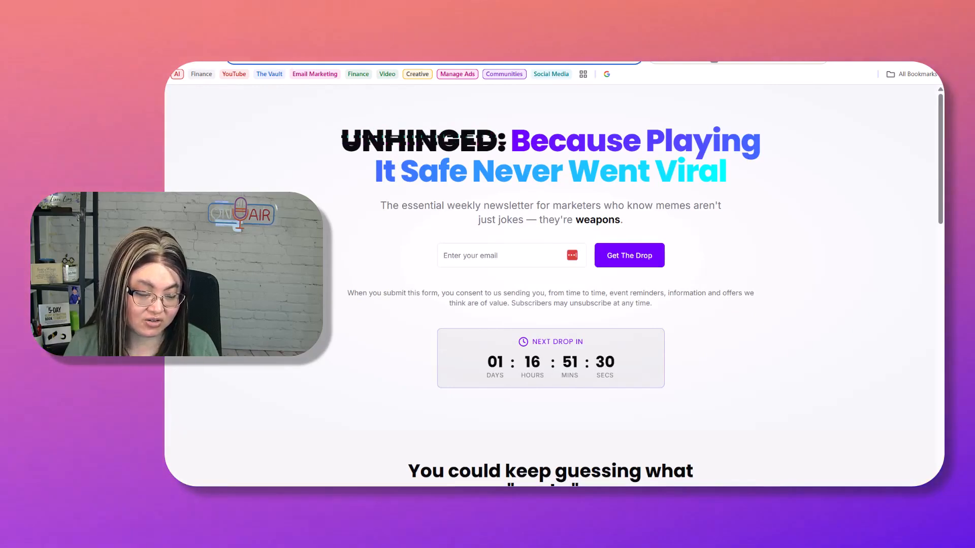
{"action": "type", "text": "https://unhinged.thevipcrew.com"}
{"action": "key", "text": "Return"}
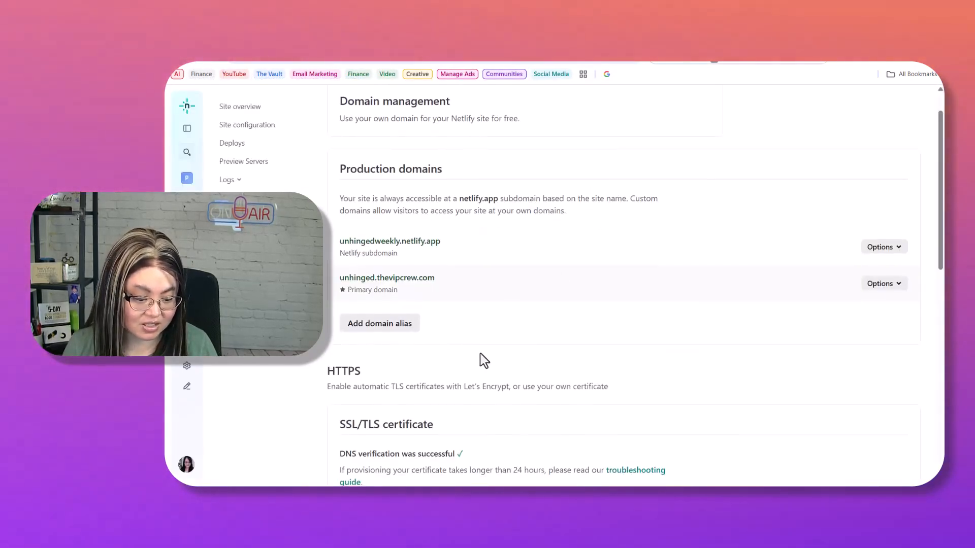
- Retry DNS verification for unhinged.thevipcrew.com in Netlify's domain settings
{"action": "scroll", "coordinate": [482, 359], "scroll_direction": "down", "scroll_amount": 5}
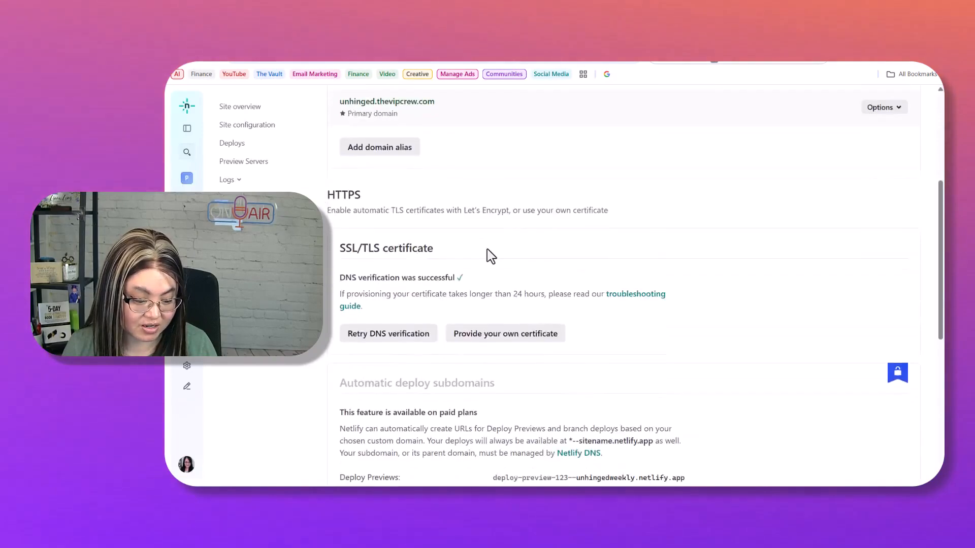
{"action": "left_click", "coordinate": [414, 277]}
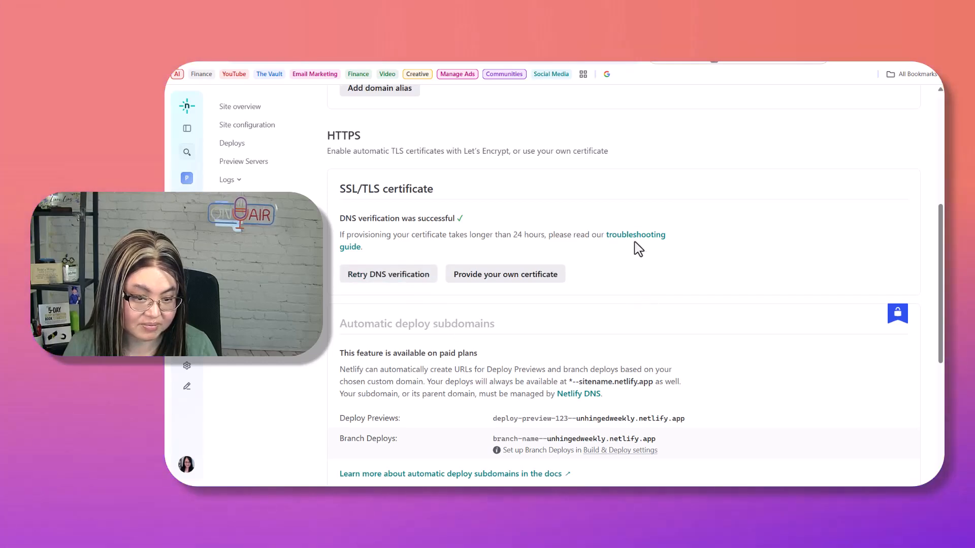
{"action": "scroll", "coordinate": [634, 242], "scroll_direction": "up", "scroll_amount": 1}
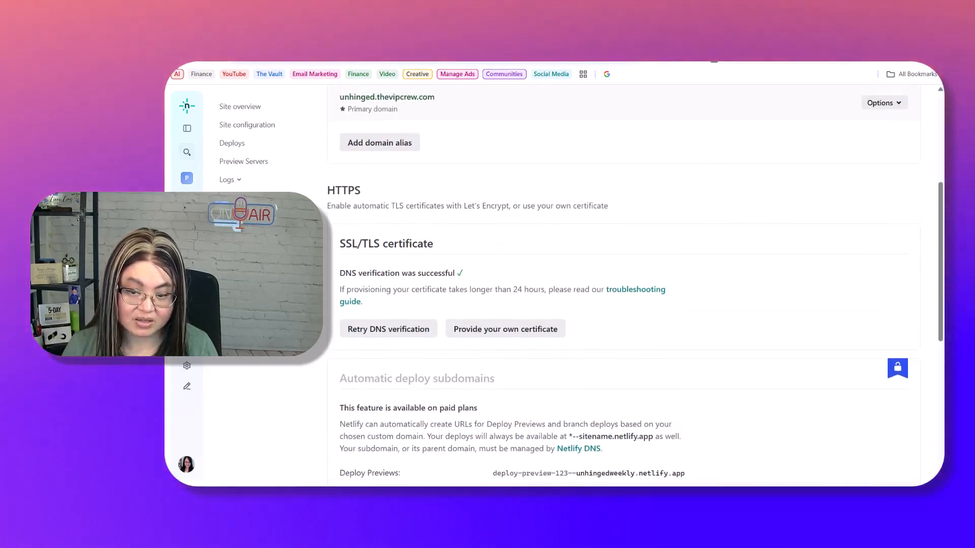
{"action": "scroll", "coordinate": [428, 290], "scroll_direction": "up", "scroll_amount": 4}
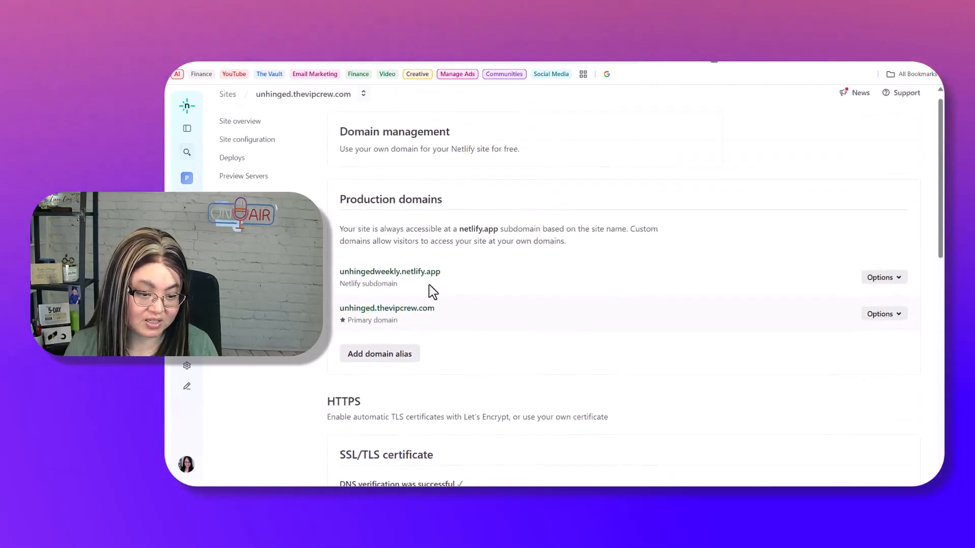